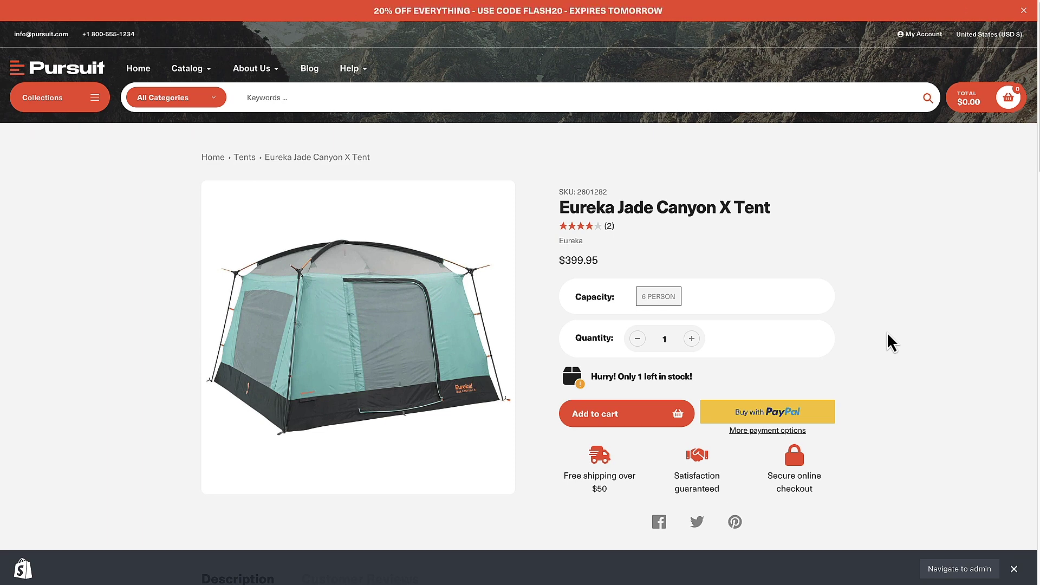
Review how the tent, cutlery organizer and Atlas bag product pages present their descriptions and extra product details.
scroll(895, 285, "down", 5)
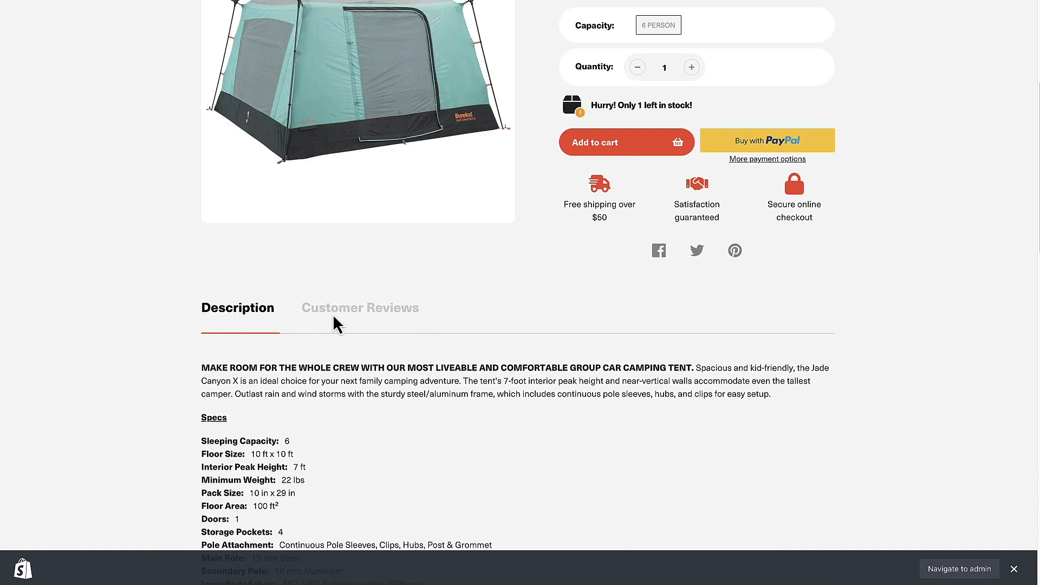
scroll(445, 320, "down", 2)
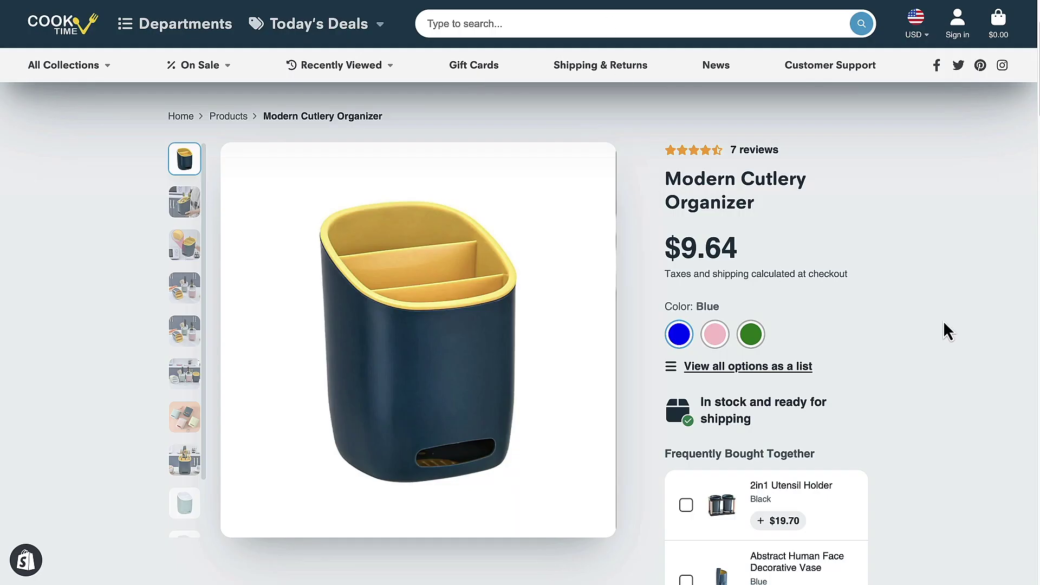
scroll(944, 320, "down", 6)
scroll(967, 336, "down", 10)
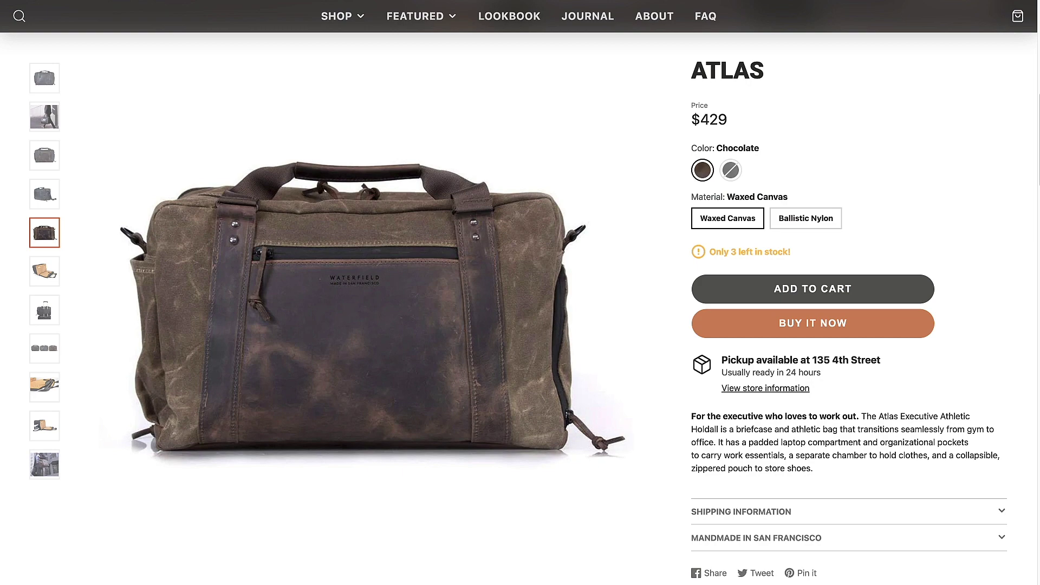
scroll(935, 258, "down", 3)
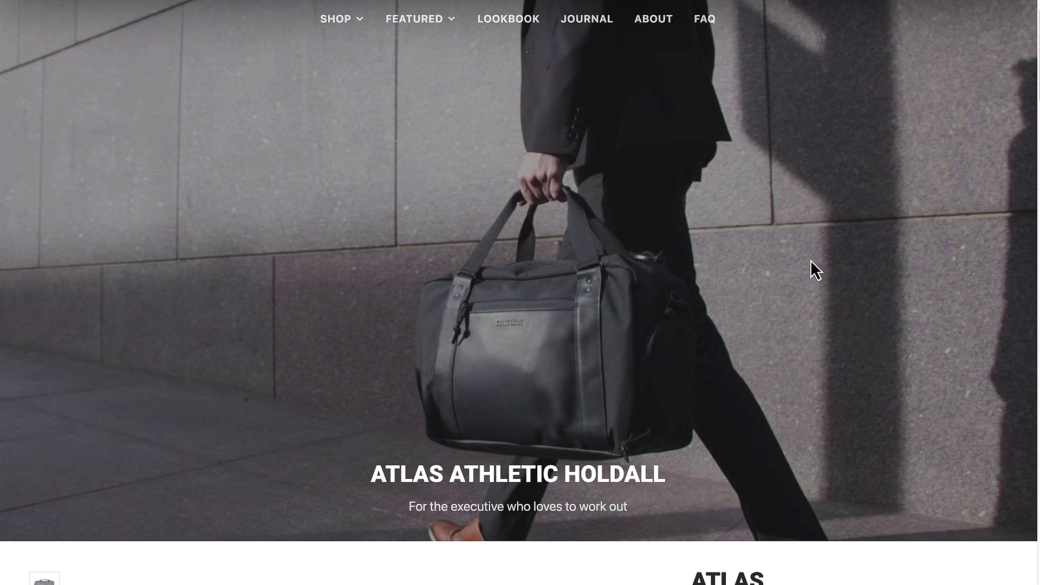
scroll(810, 260, "up", 1)
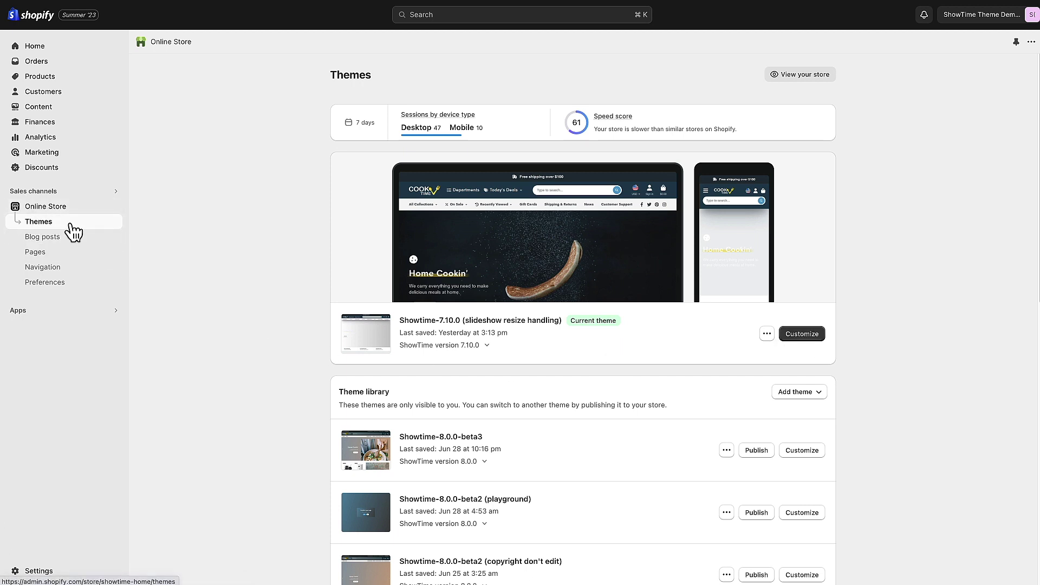
Open the current theme Showtime-7.10.0 for customization and load its Default product template.
left_click(807, 335)
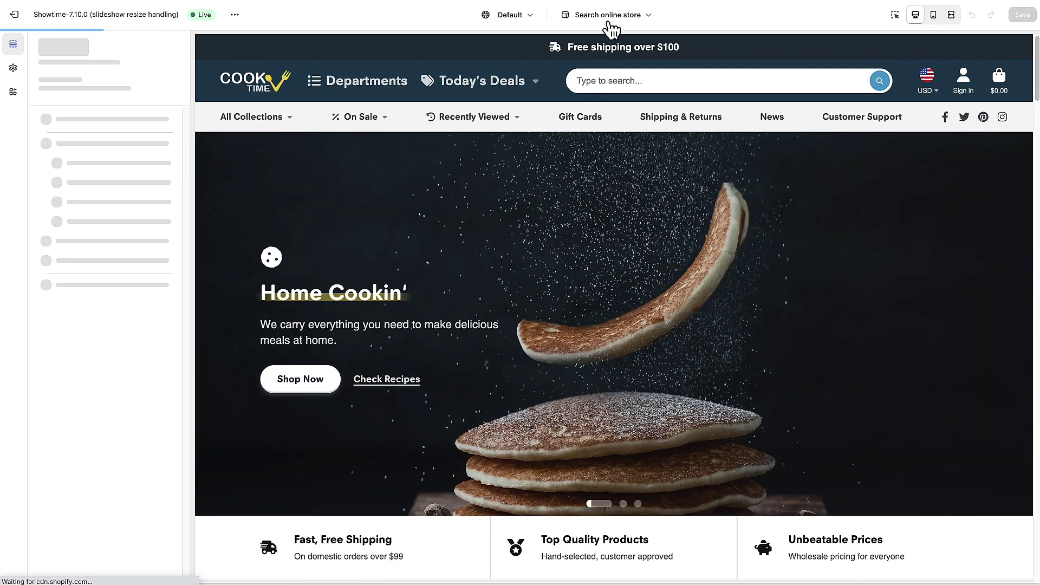
left_click(609, 21)
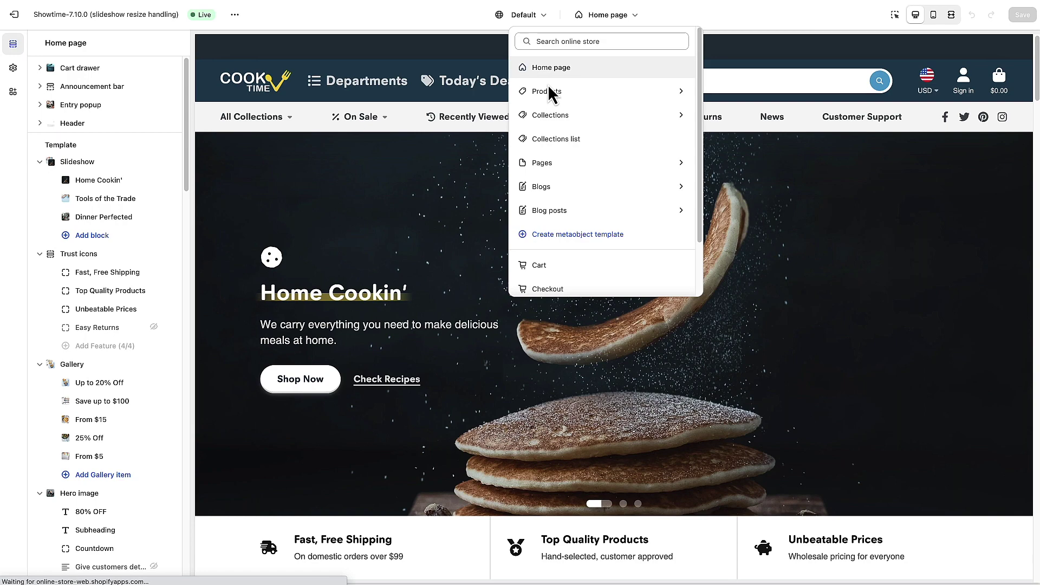
left_click(555, 95)
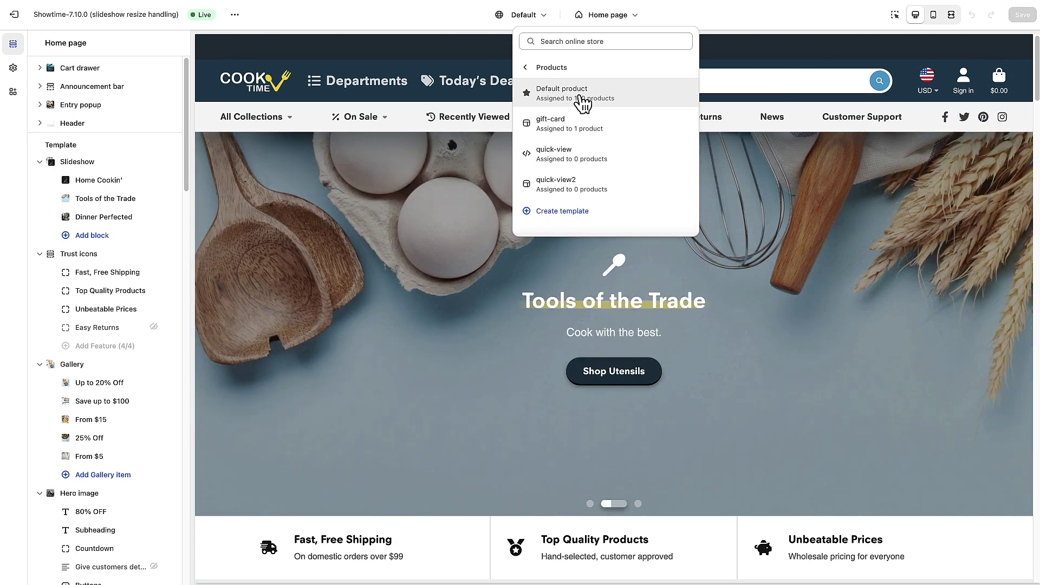
left_click(583, 103)
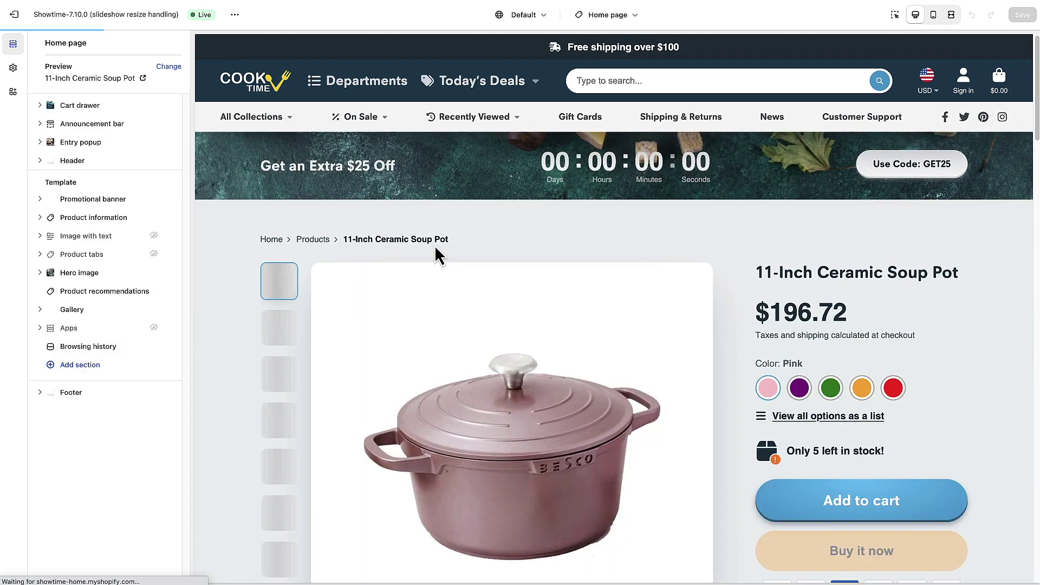
Examine the soup pot's product page preview, expanding and collapsing the Product Information and Have a Question? accordions.
scroll(855, 300, "down", 3)
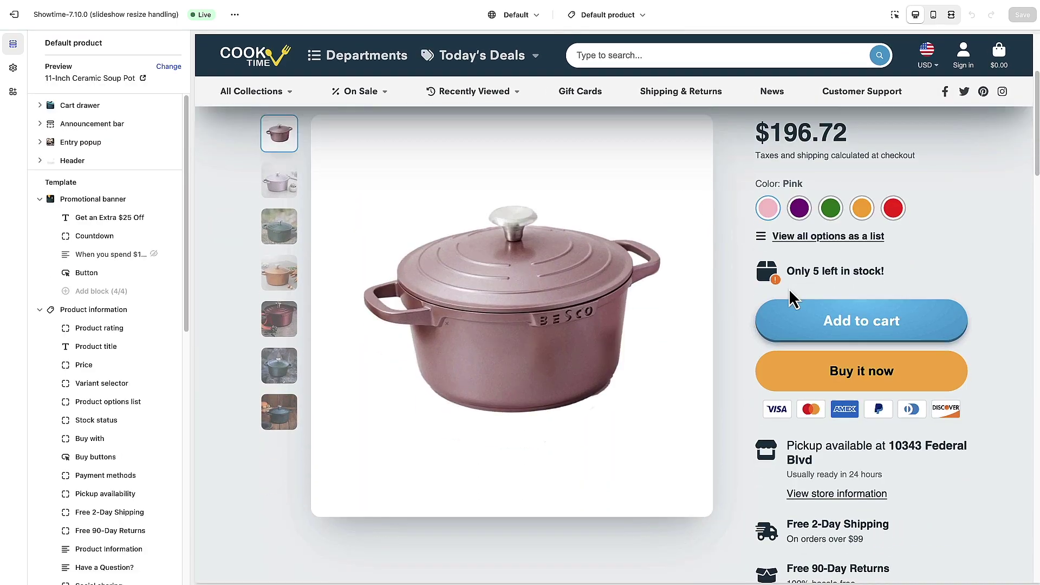
scroll(789, 288, "down", 5)
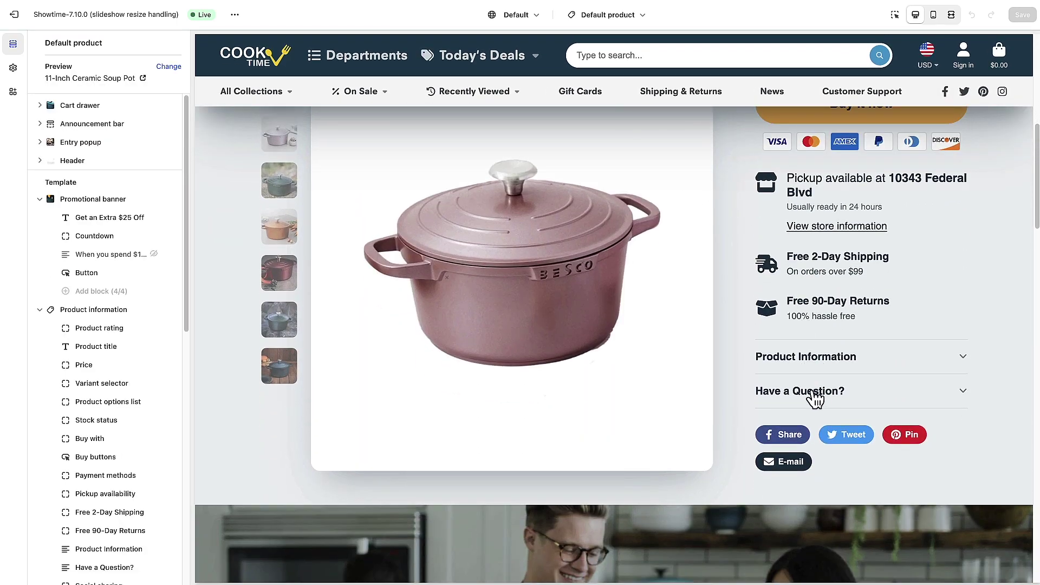
scroll(899, 347, "down", 1)
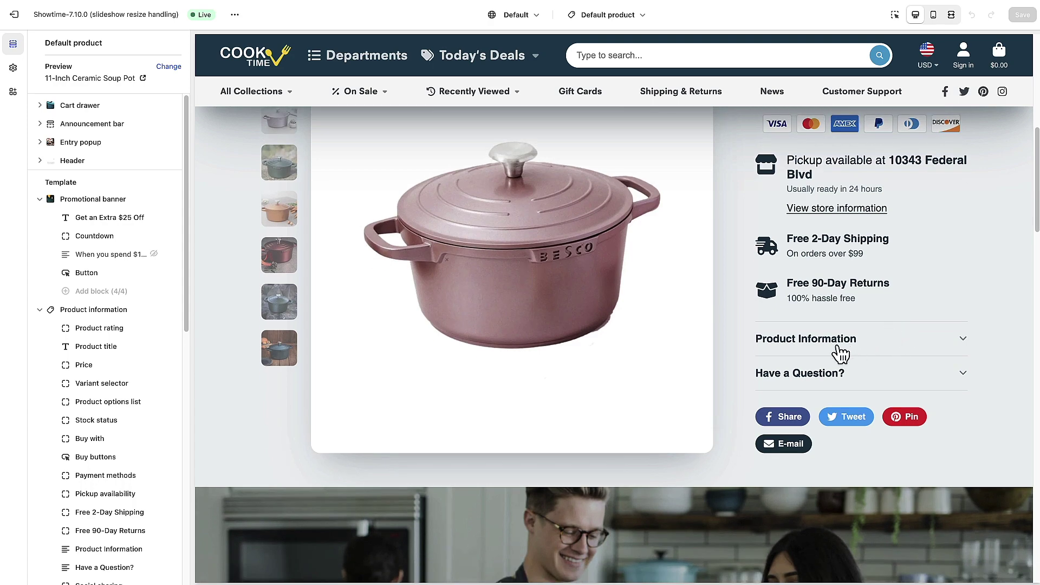
left_click(840, 352)
scroll(878, 358, "down", 3)
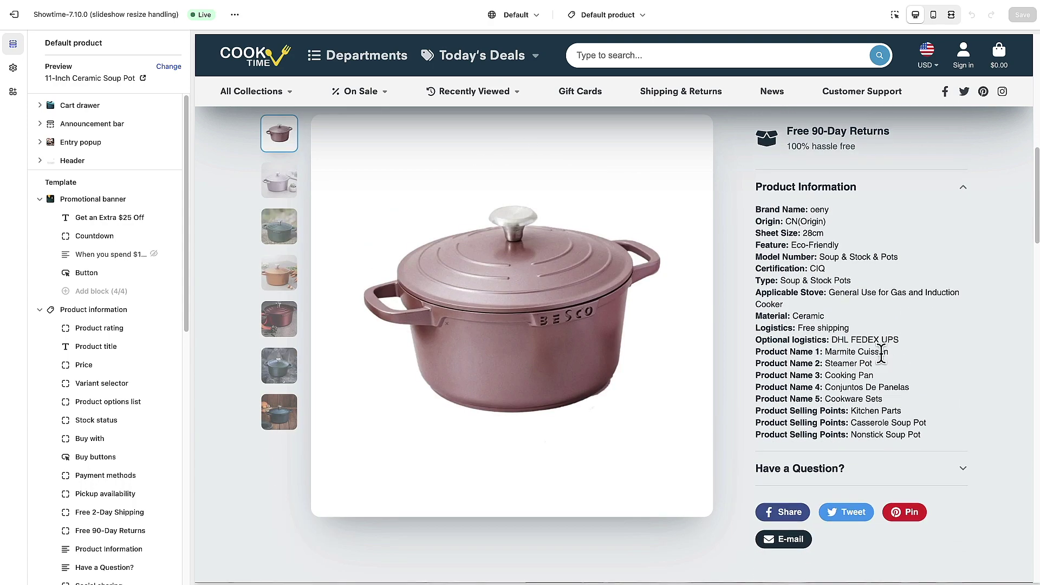
scroll(858, 292, "up", 1)
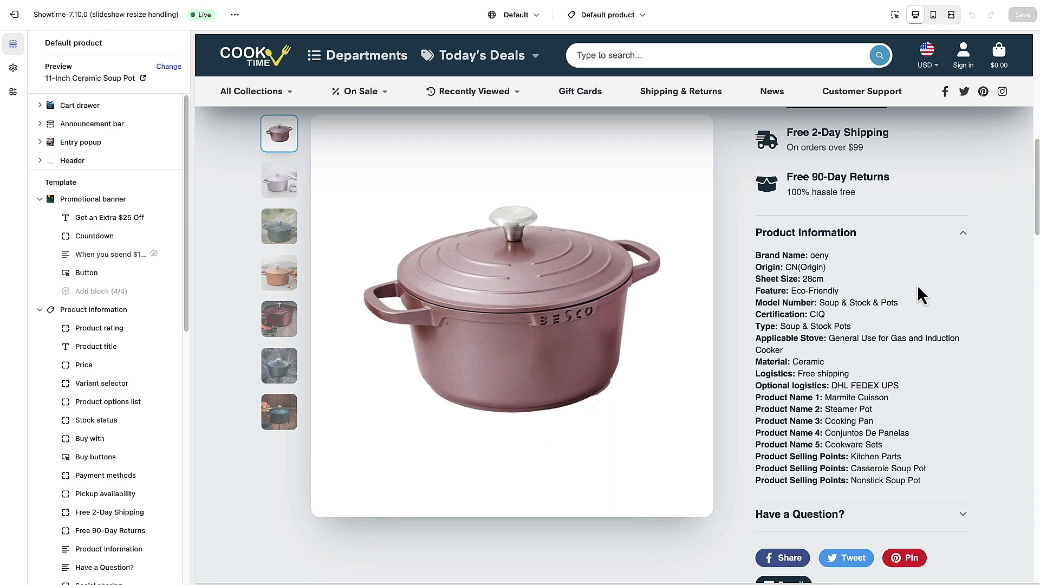
left_click(864, 245)
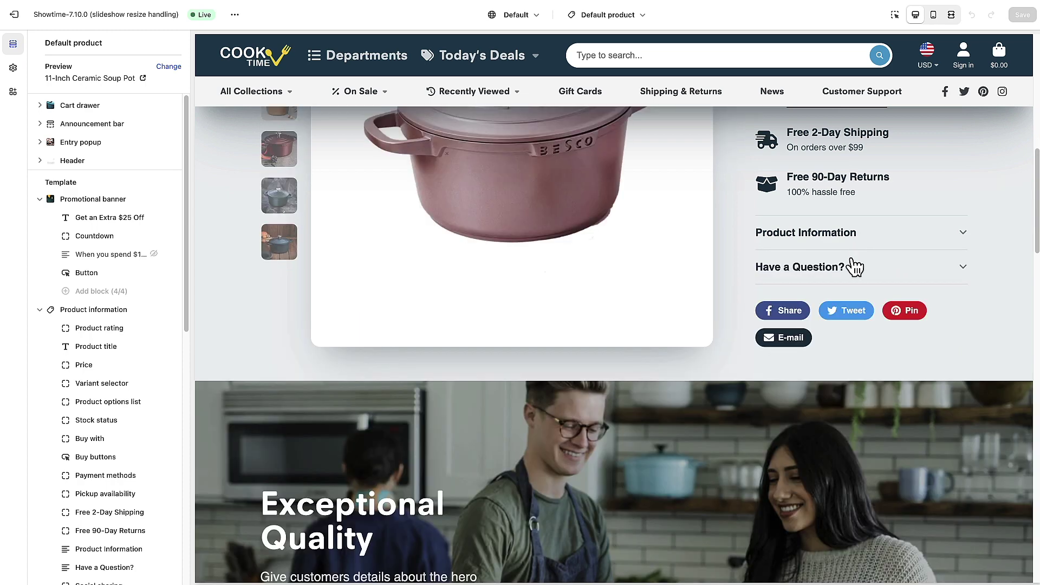
left_click(808, 269)
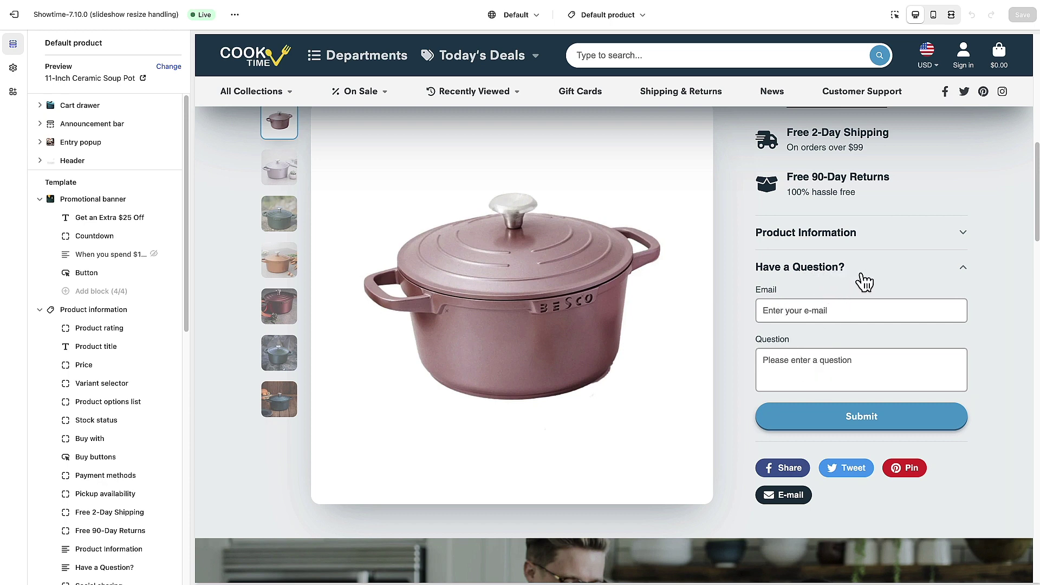
left_click(844, 276)
scroll(940, 327, "up", 2)
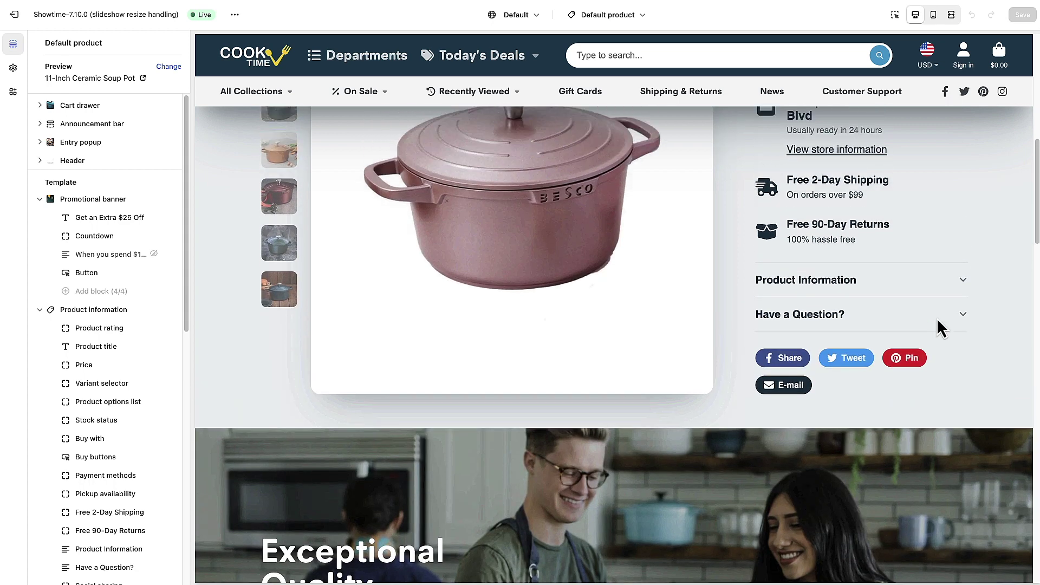
Add an Accordion (text) block to the Product information section and place it directly above Social sharing.
scroll(111, 342, "down", 3)
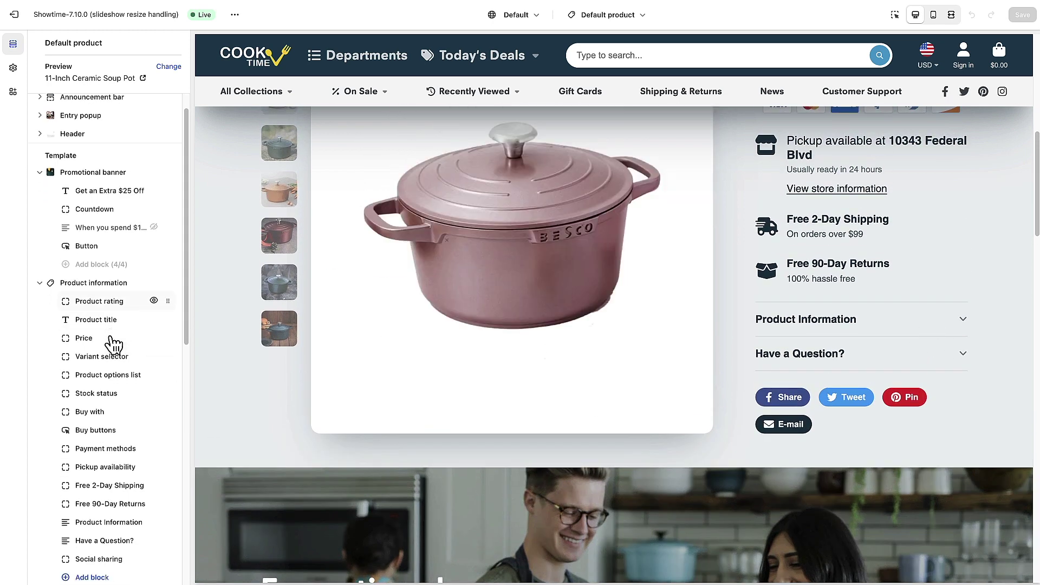
scroll(100, 265, "up", 3)
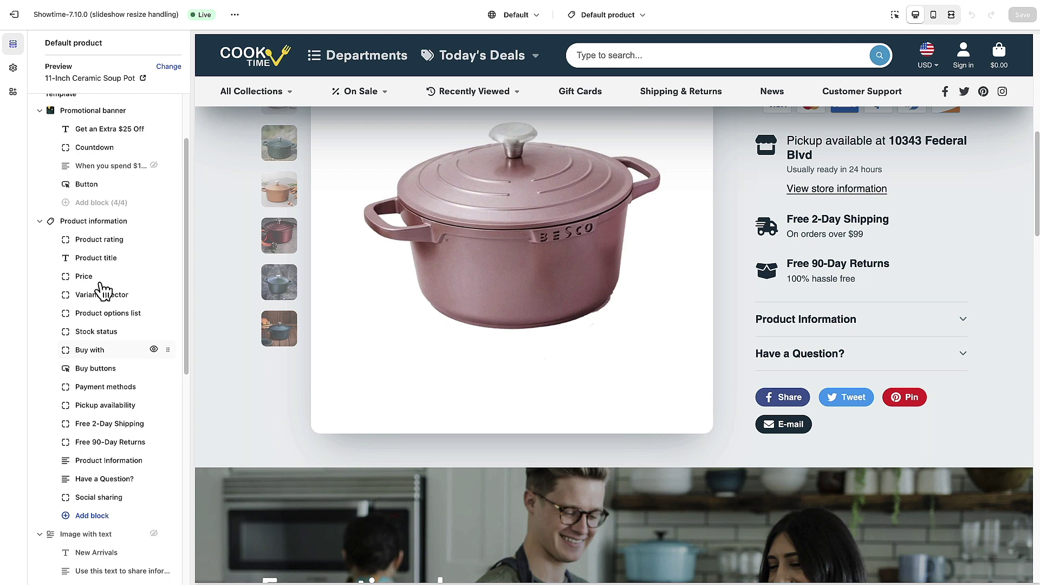
scroll(118, 282, "down", 3)
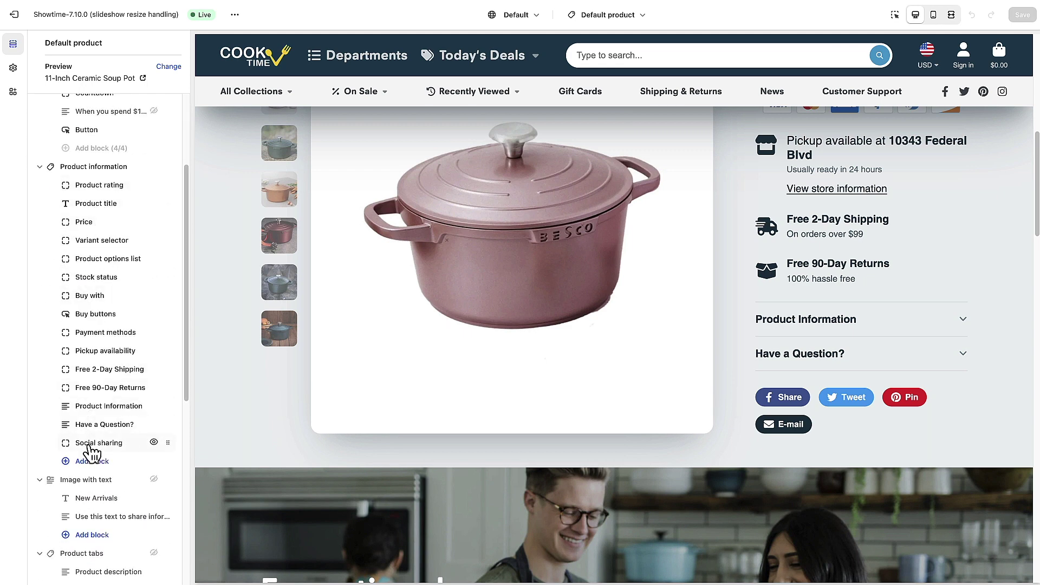
scroll(884, 299, "up", 3)
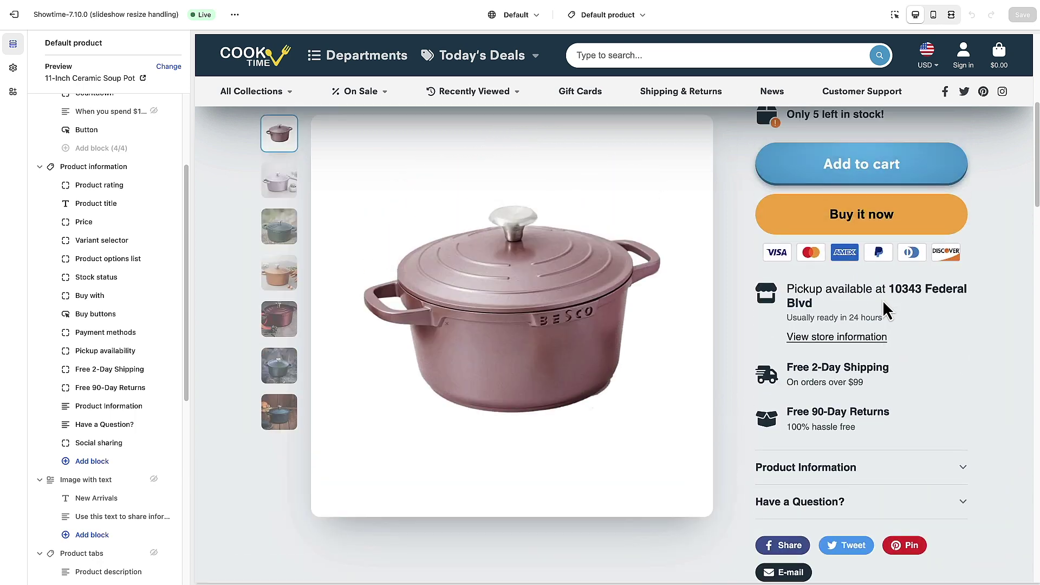
scroll(99, 284, "down", 2)
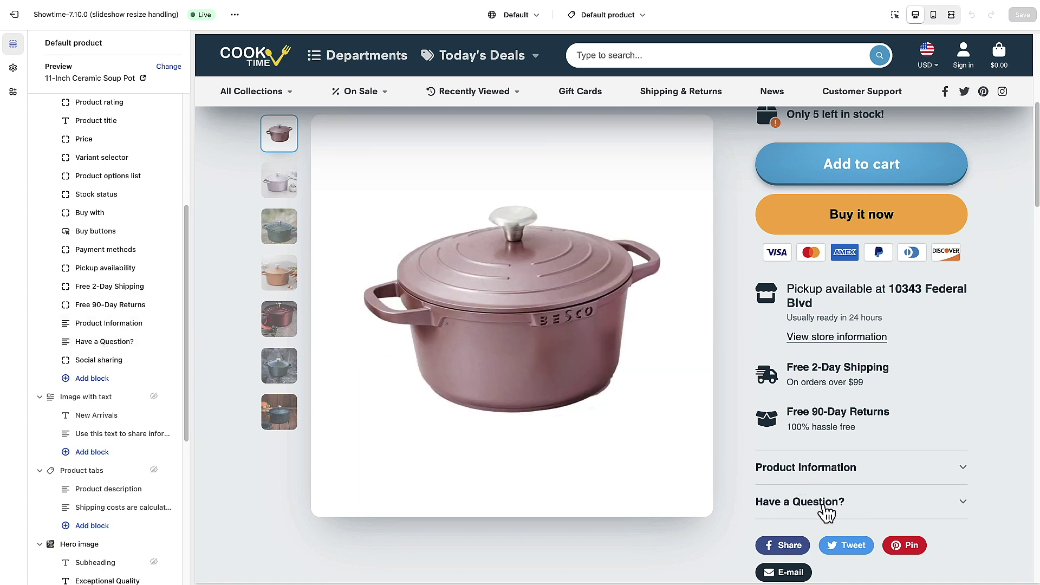
left_click(92, 379)
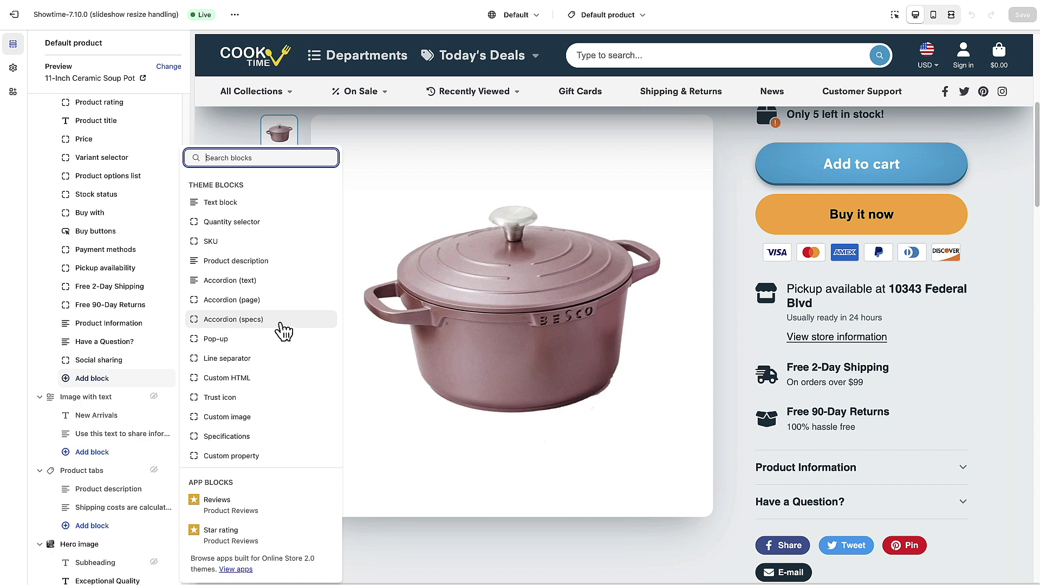
scroll(809, 483, "down", 2)
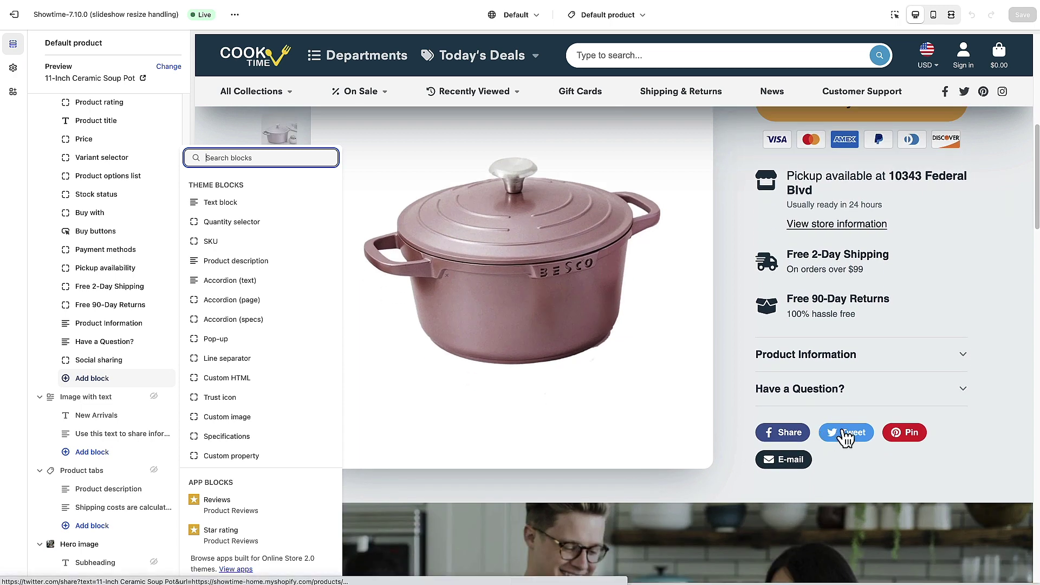
left_click(235, 284)
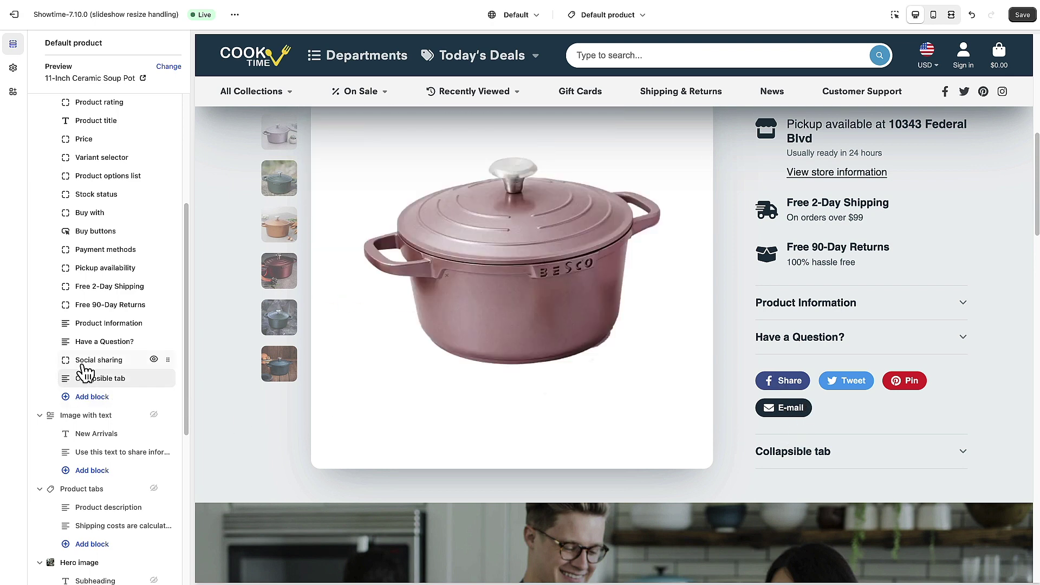
left_click_drag(167, 378, 162, 364)
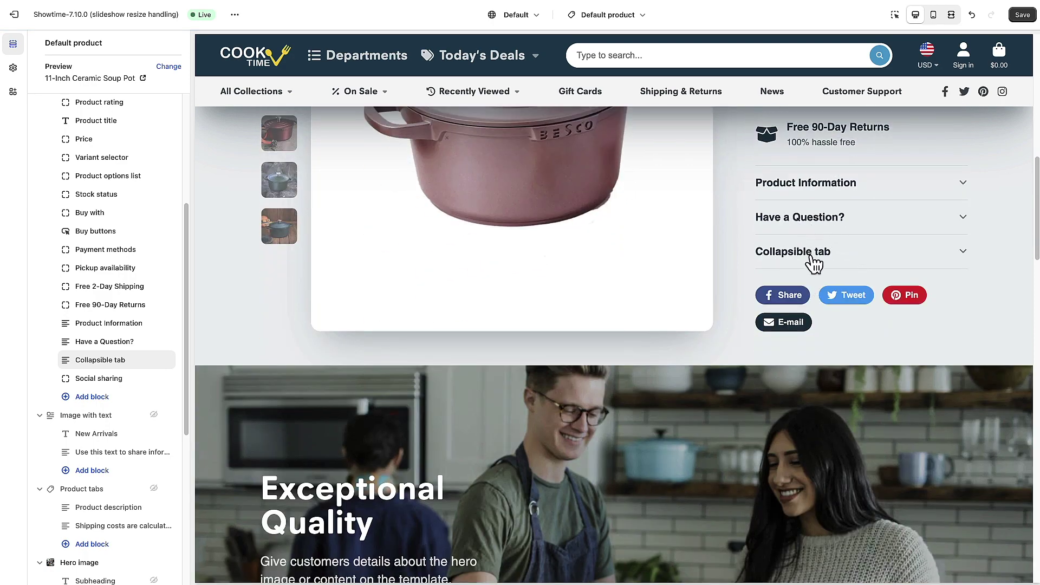
Set the heading of the new Collapsible tab block to "Specifications".
left_click(96, 361)
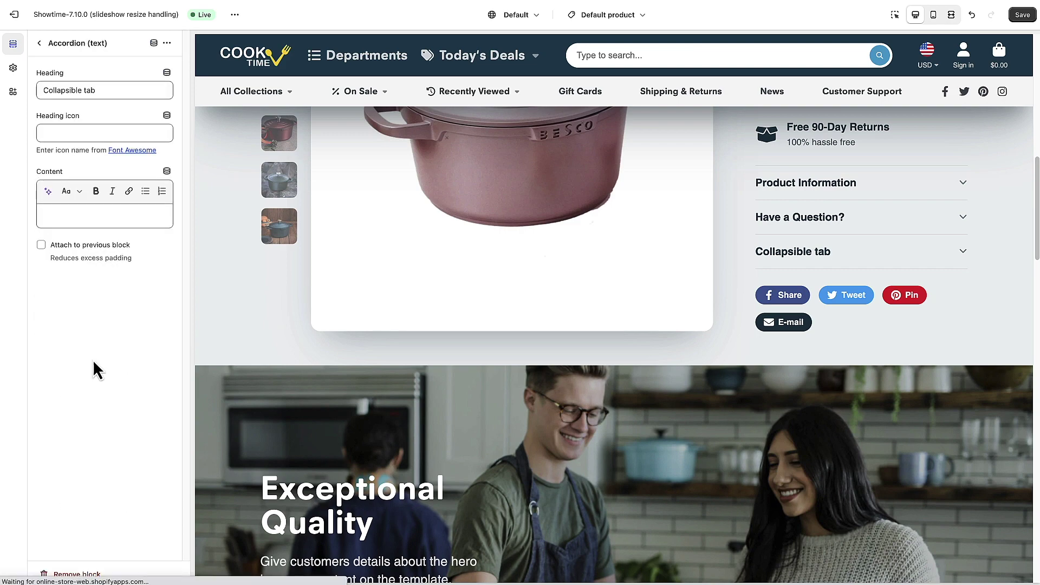
scroll(851, 428, "down", 5)
left_click(93, 90)
key("shift+Home")
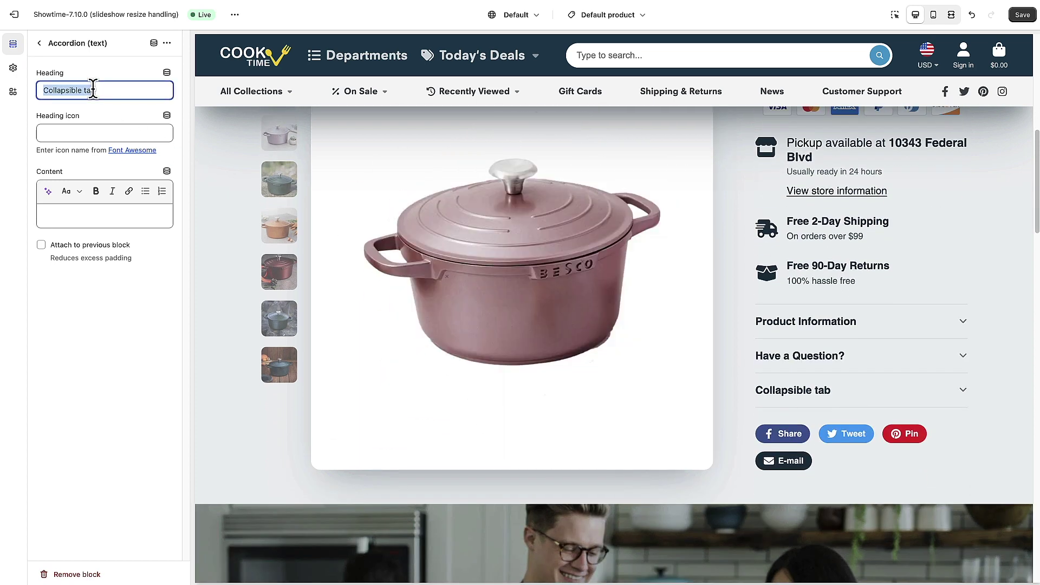
type("Specifications")
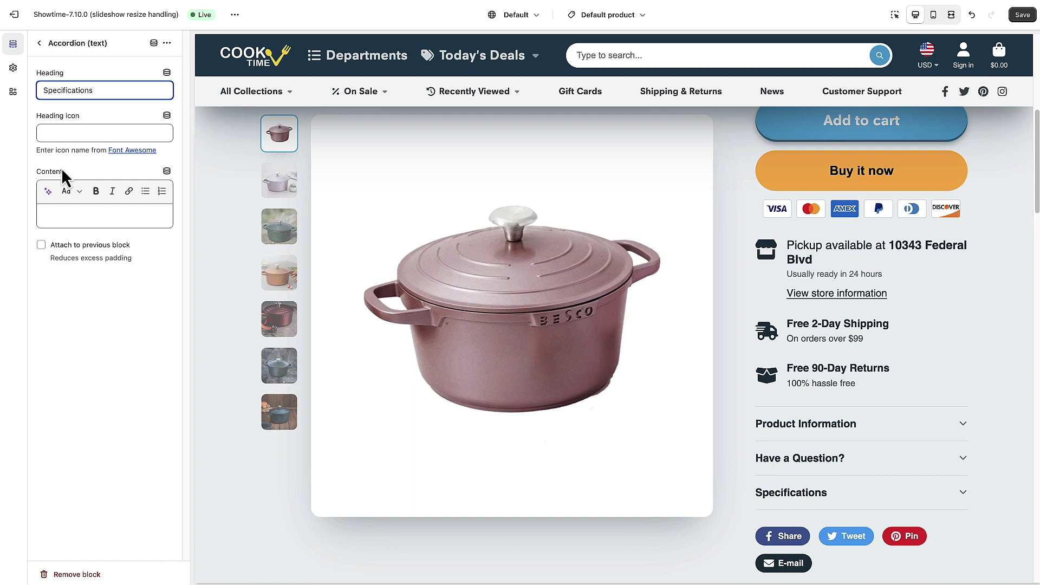
Enter "This is specifications text." as the content of the Specifications accordion.
left_click(102, 216)
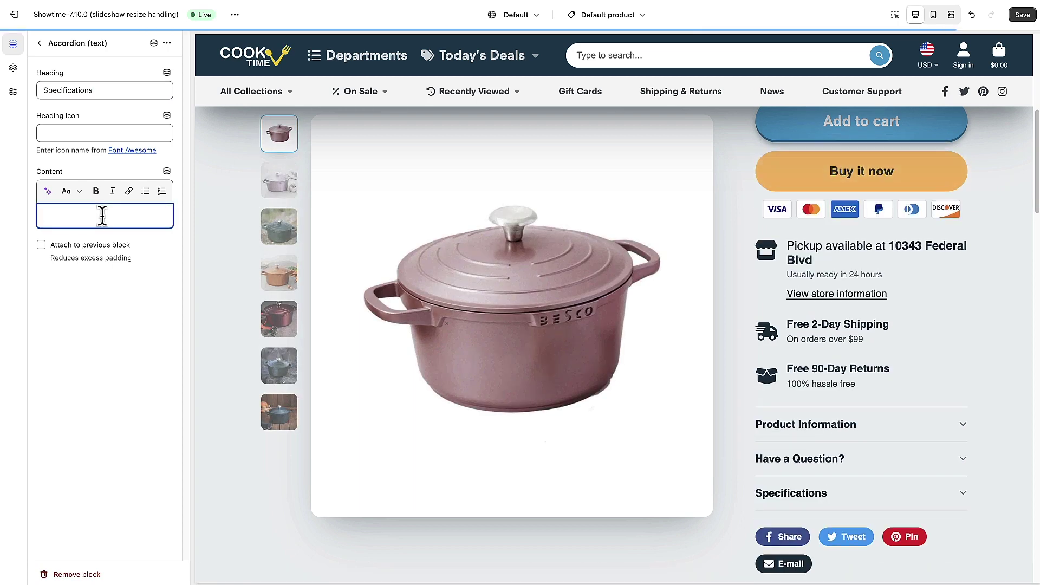
type("This is specifications")
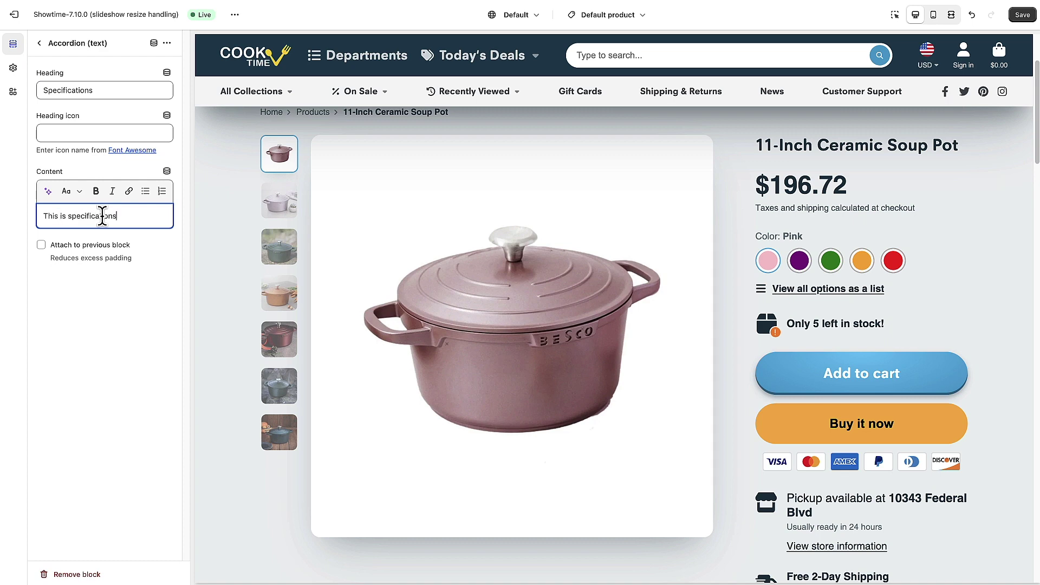
left_click(142, 374)
Expand the Specifications accordion in the product preview to check its content, and save the template.
scroll(960, 392, "down", 5)
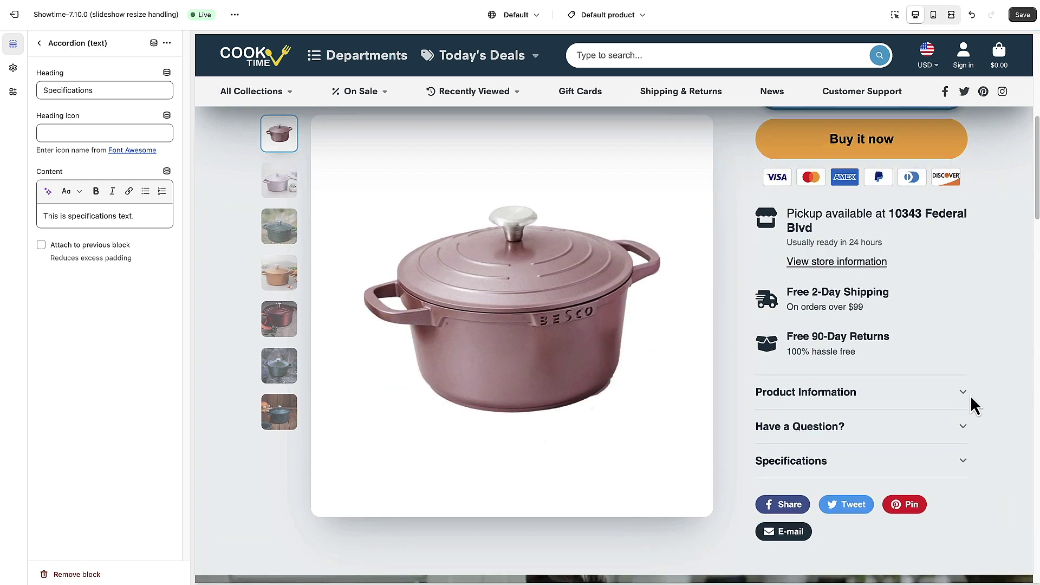
scroll(970, 397, "down", 1)
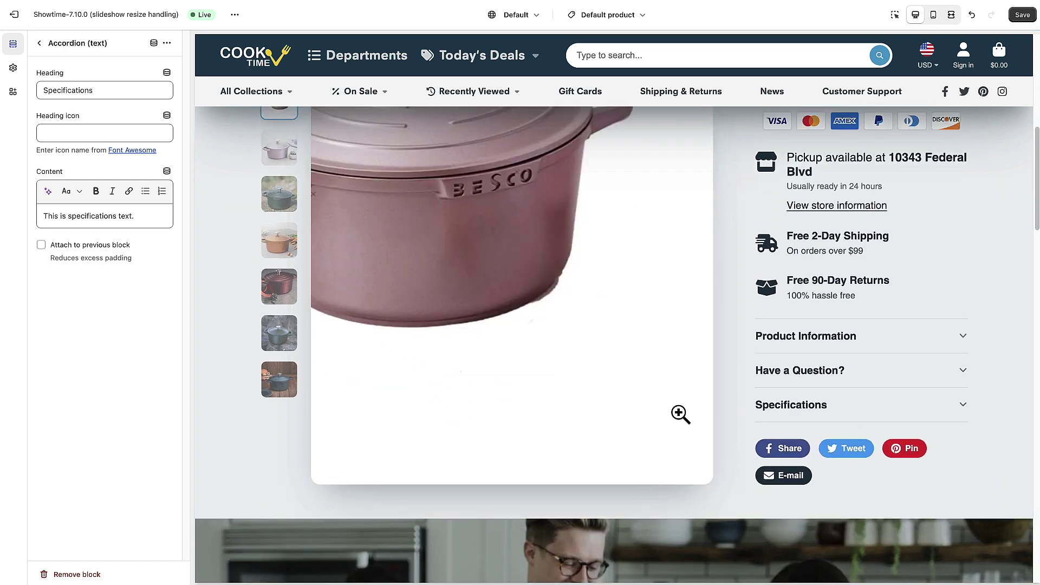
left_click(967, 411)
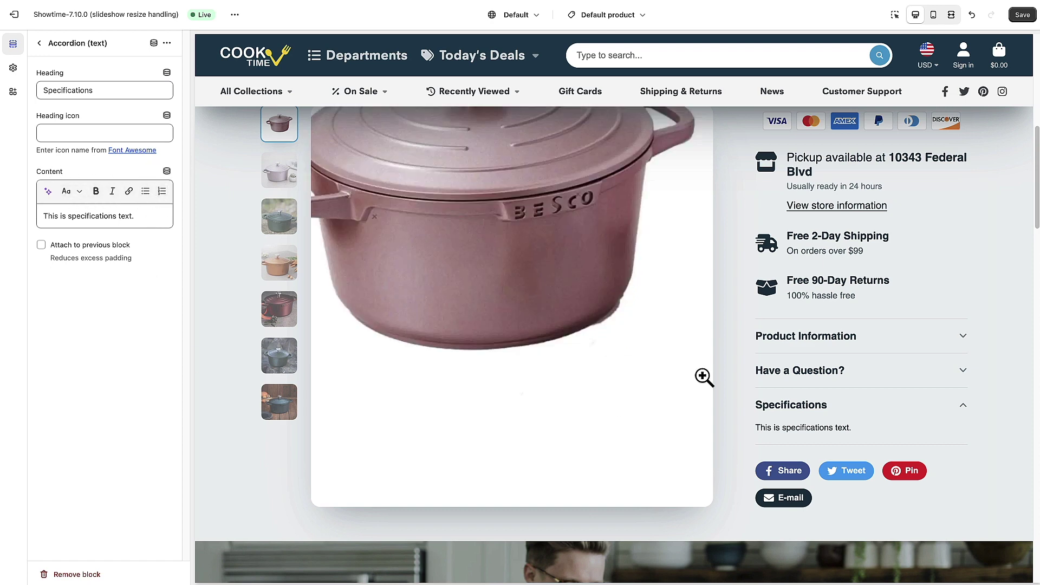
left_click(1024, 15)
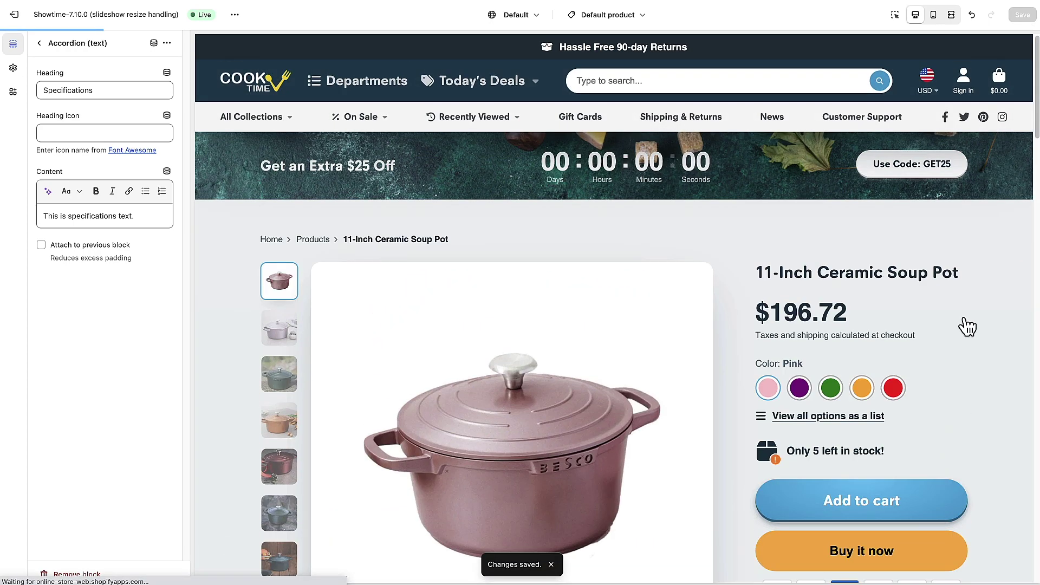
scroll(963, 315, "down", 6)
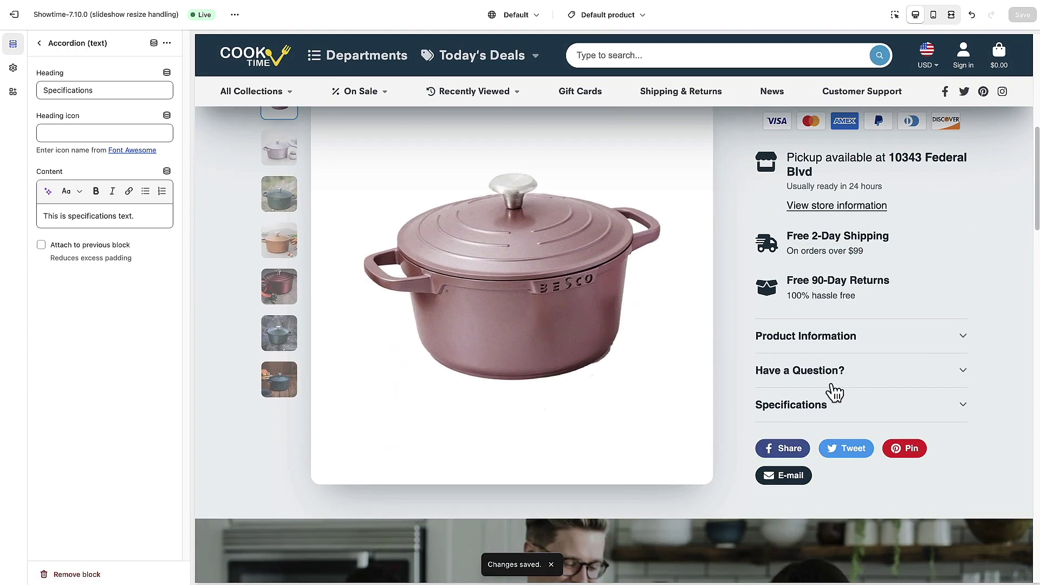
left_click(617, 16)
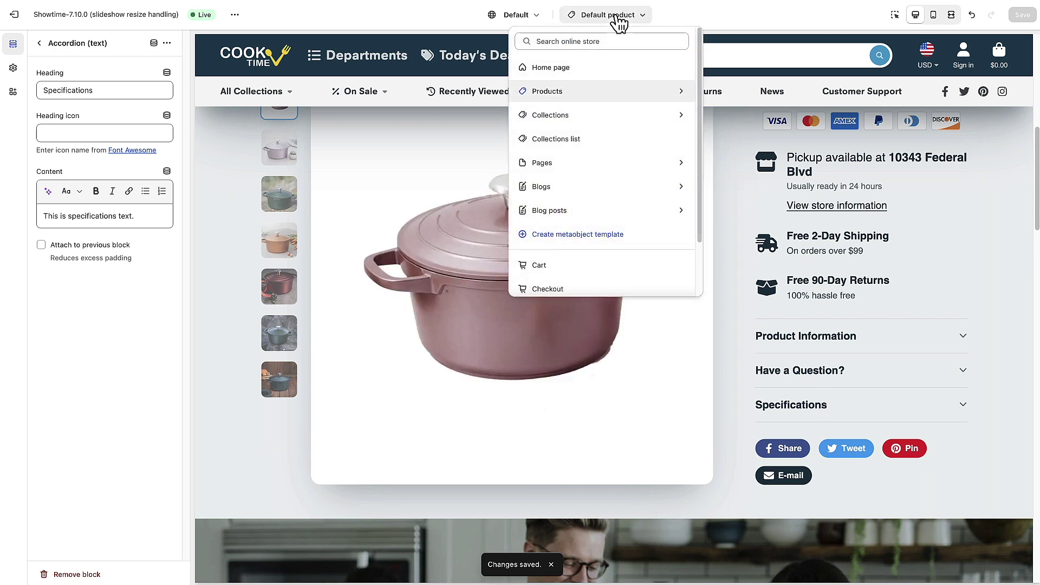
left_click(558, 93)
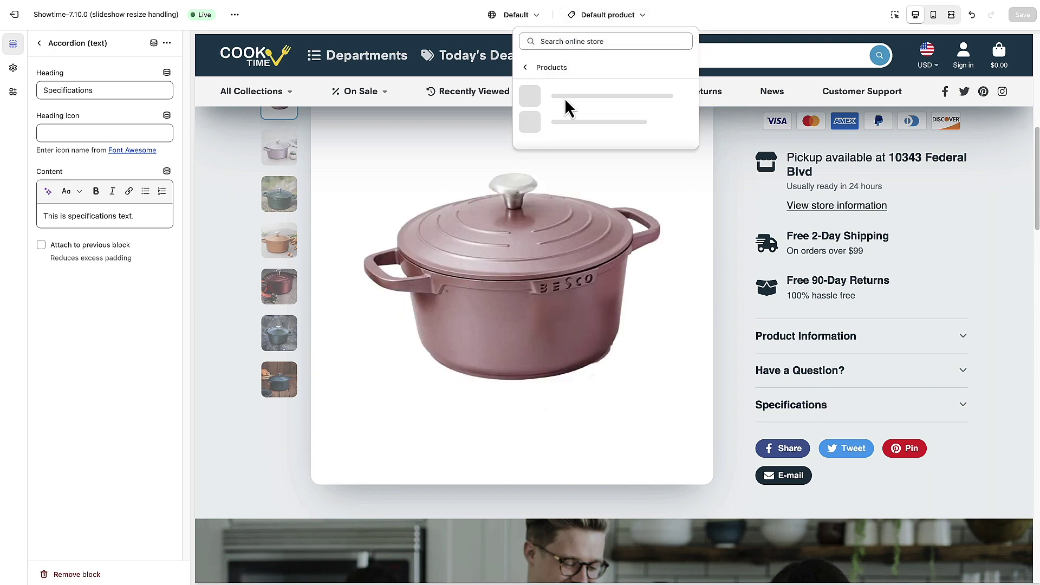
left_click(1019, 390)
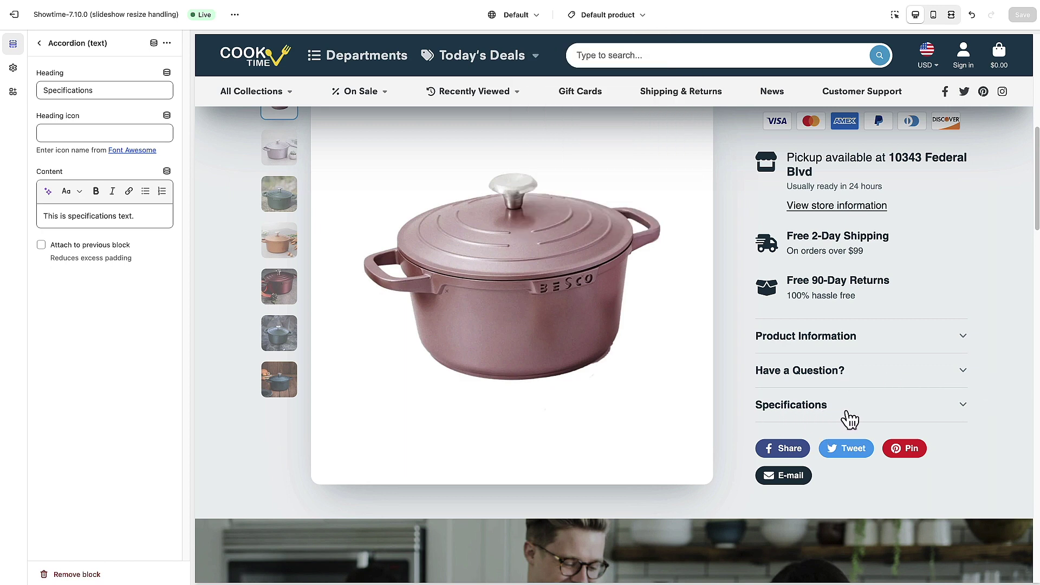
Expand the Specifications accordion in the soup pot's product preview and check its text.
left_click(818, 416)
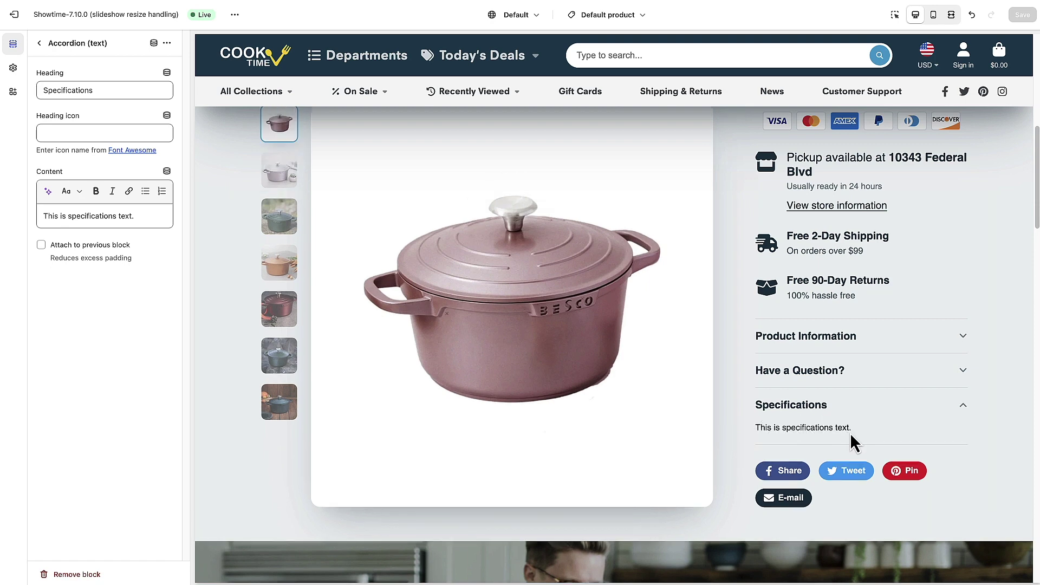
scroll(959, 425, "up", 2)
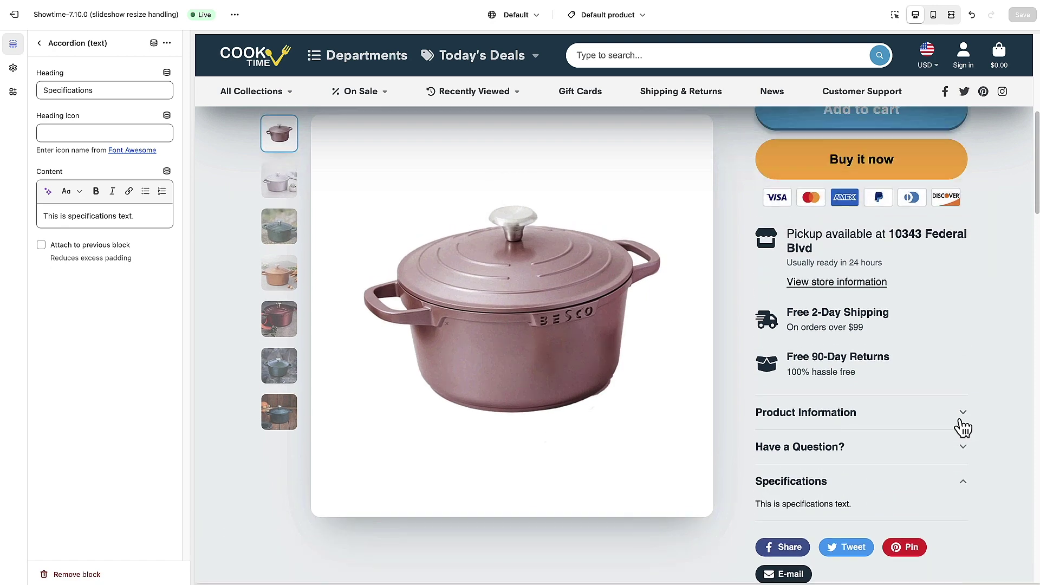
scroll(1001, 416, "down", 3)
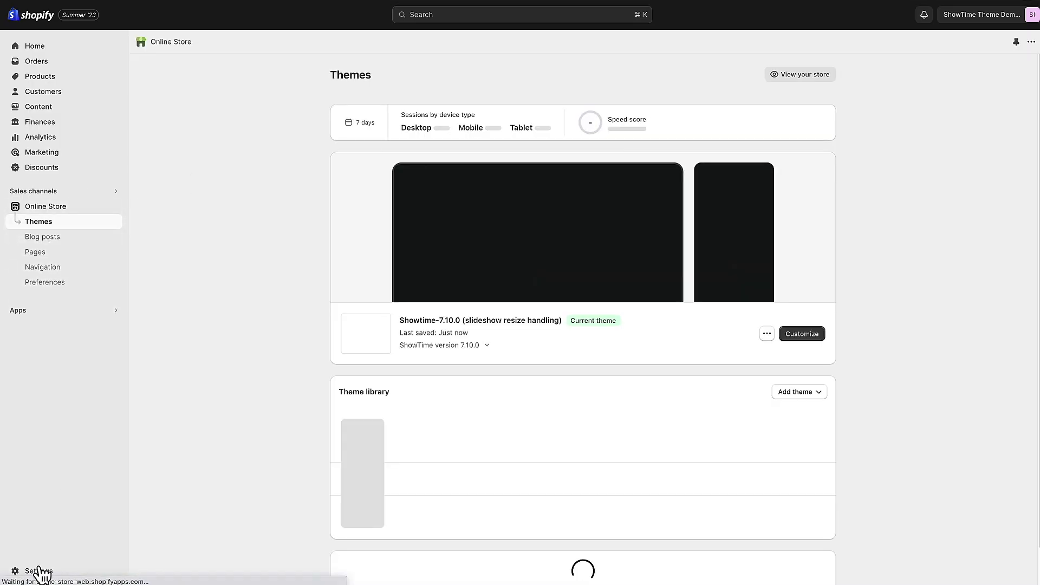
Open the product metafield definitions in the store's Custom data settings.
left_click(38, 571)
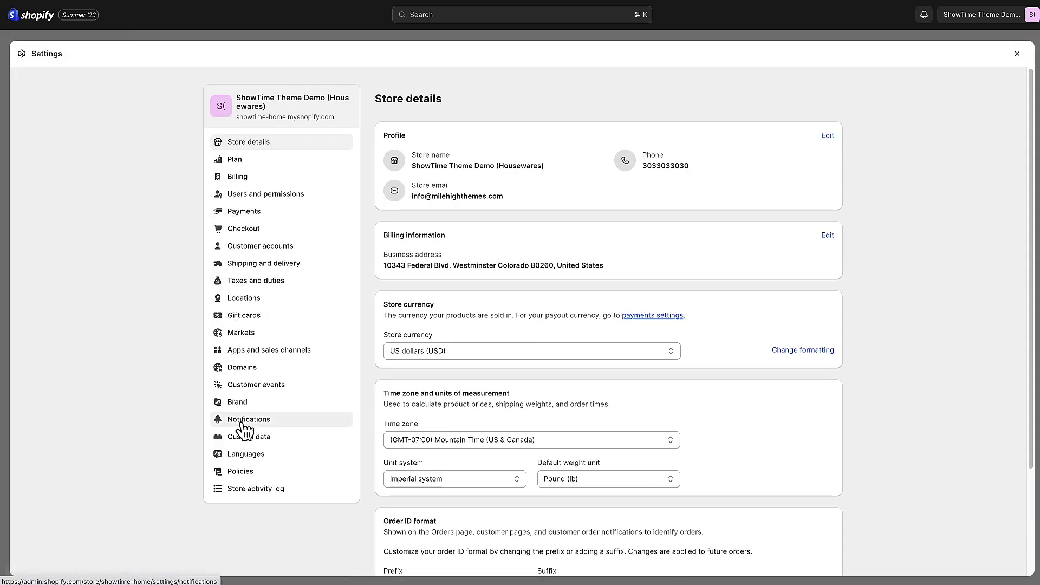
left_click(243, 440)
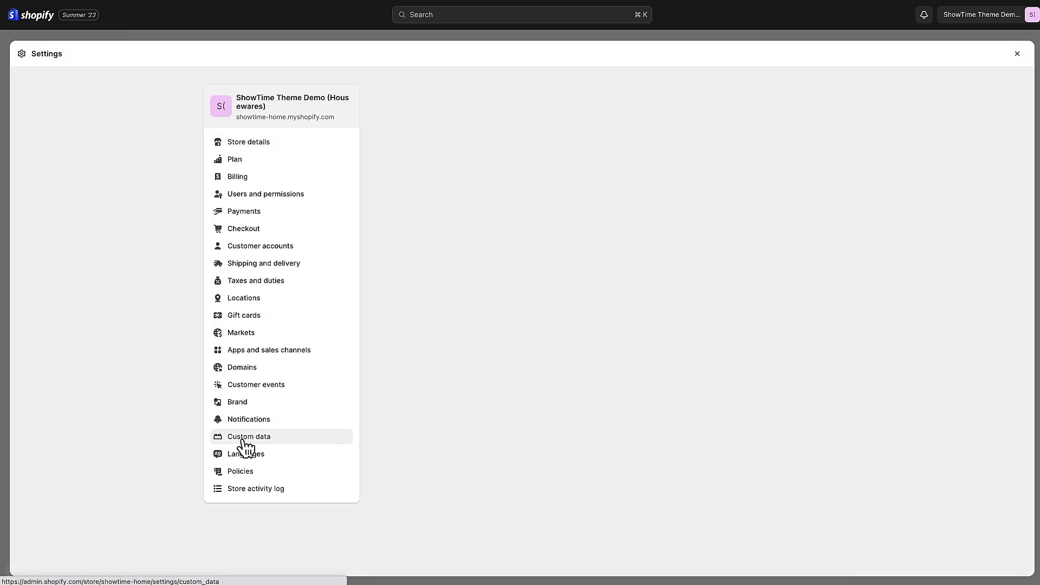
scroll(480, 302, "down", 2)
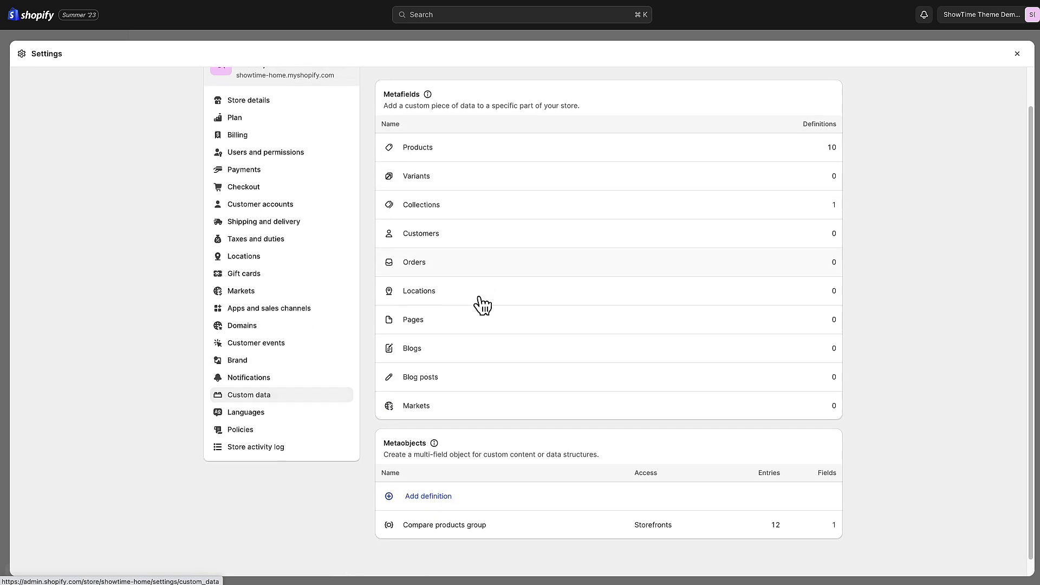
scroll(475, 332, "up", 2)
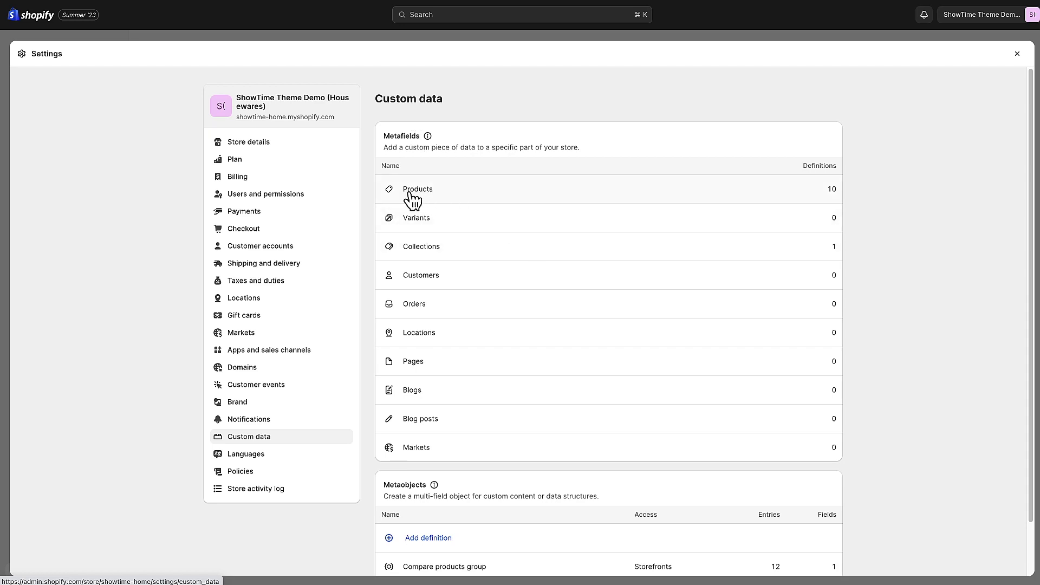
left_click(427, 195)
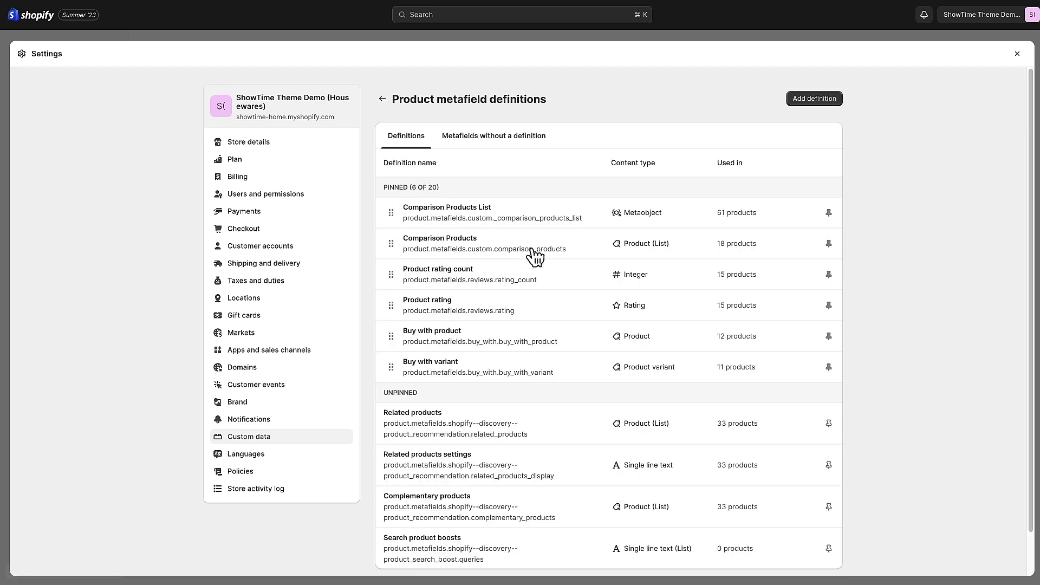
Start a new product metafield definition named "Specifications" with the description "Specifications text for products".
scroll(485, 282, "down", 2)
scroll(493, 346, "up", 2)
scroll(498, 489, "down", 2)
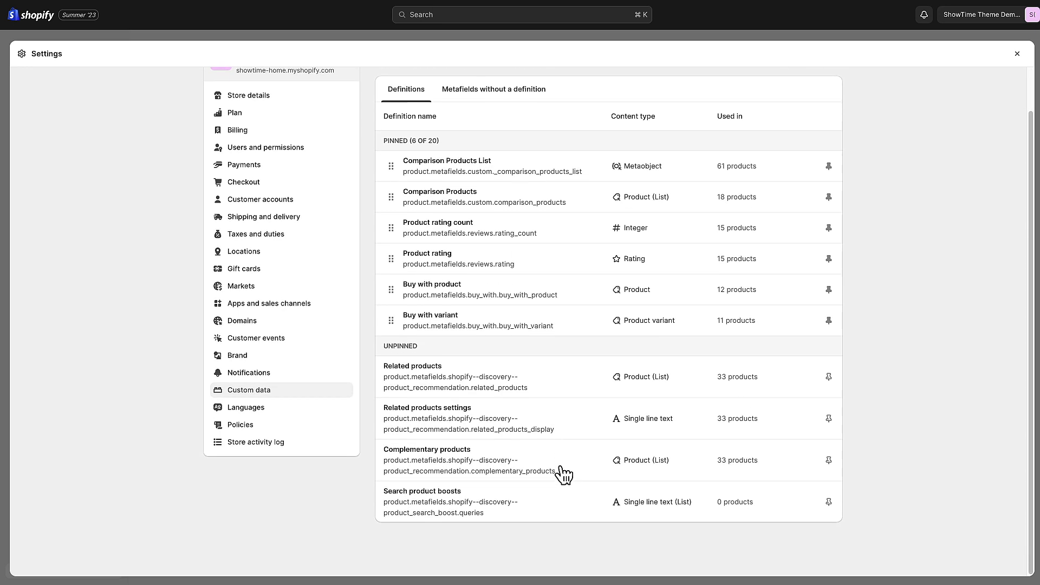
scroll(499, 476, "up", 2)
scroll(486, 479, "down", 2)
scroll(488, 481, "up", 2)
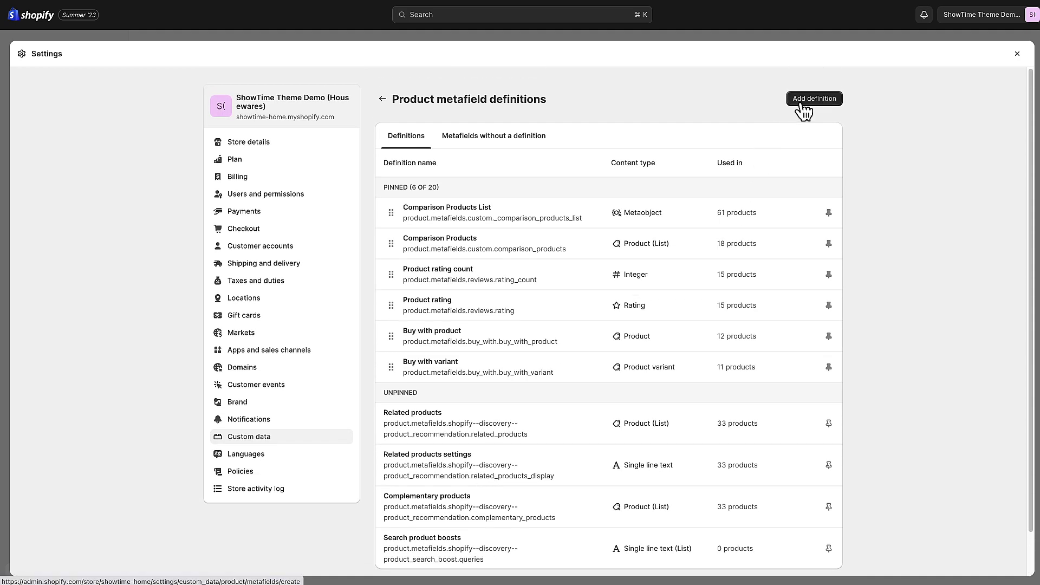
left_click(804, 100)
left_click(429, 156)
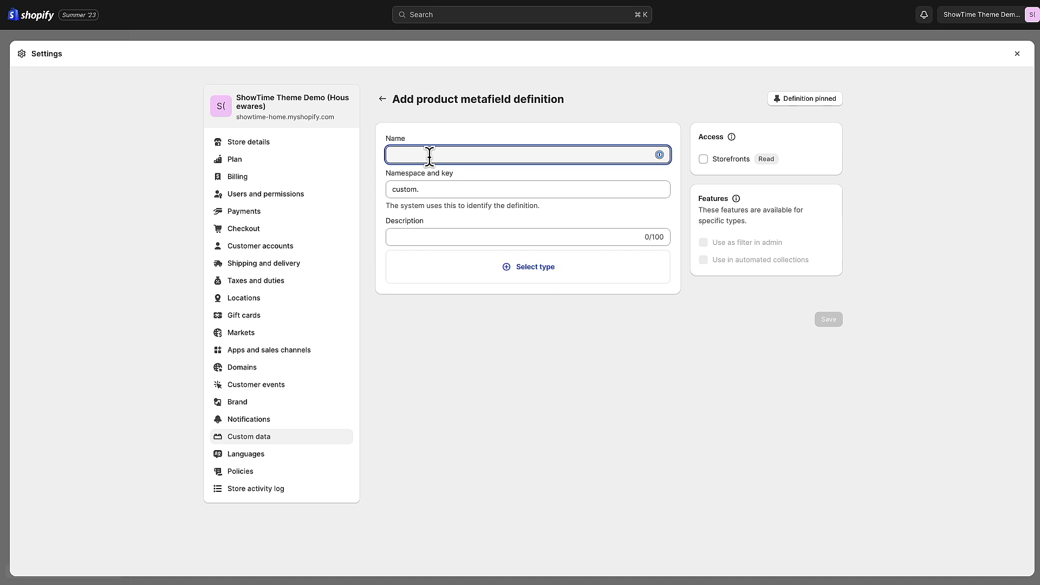
type("Specifications")
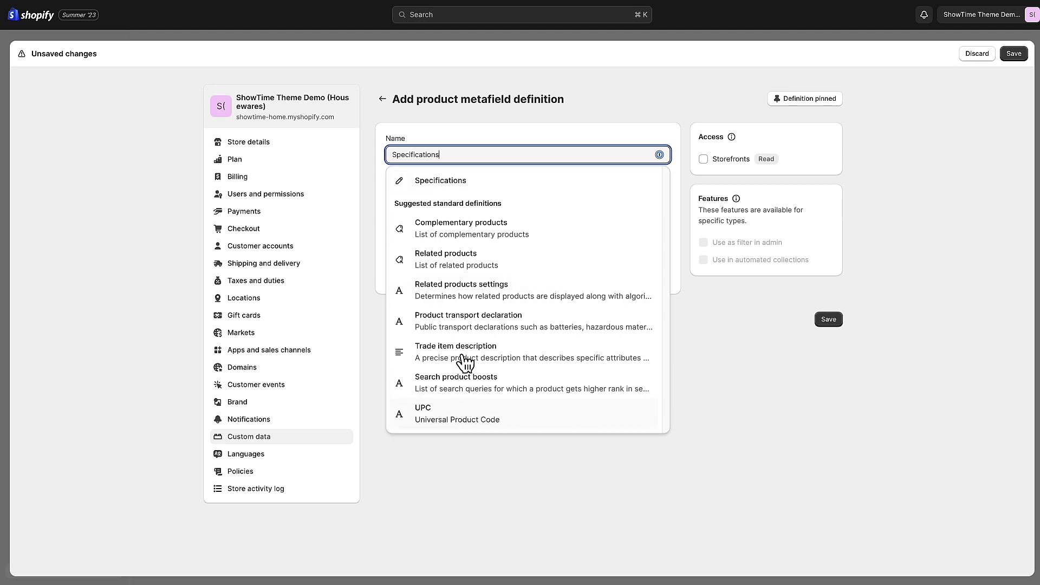
left_click(439, 182)
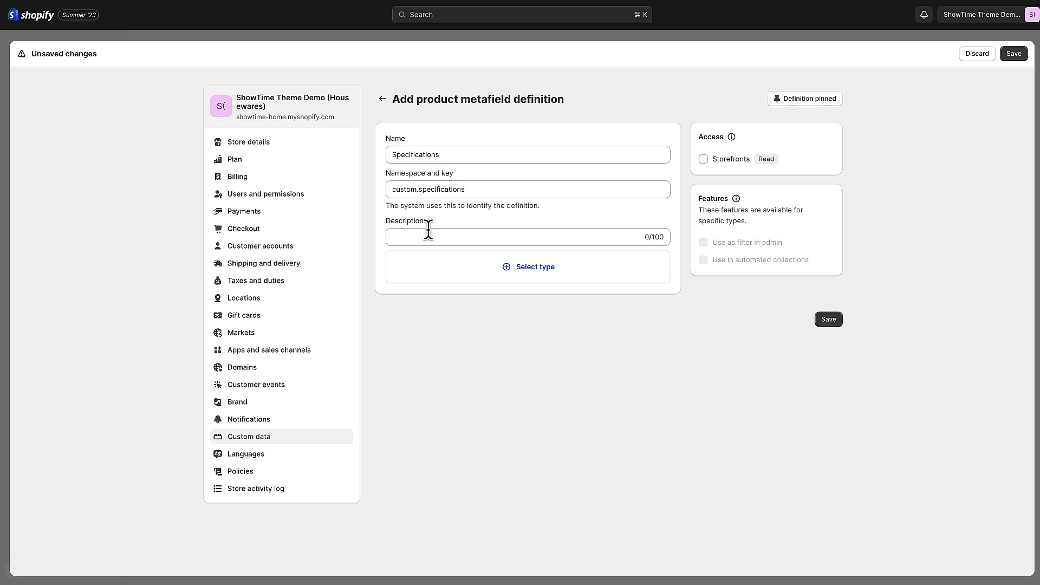
left_click(462, 235)
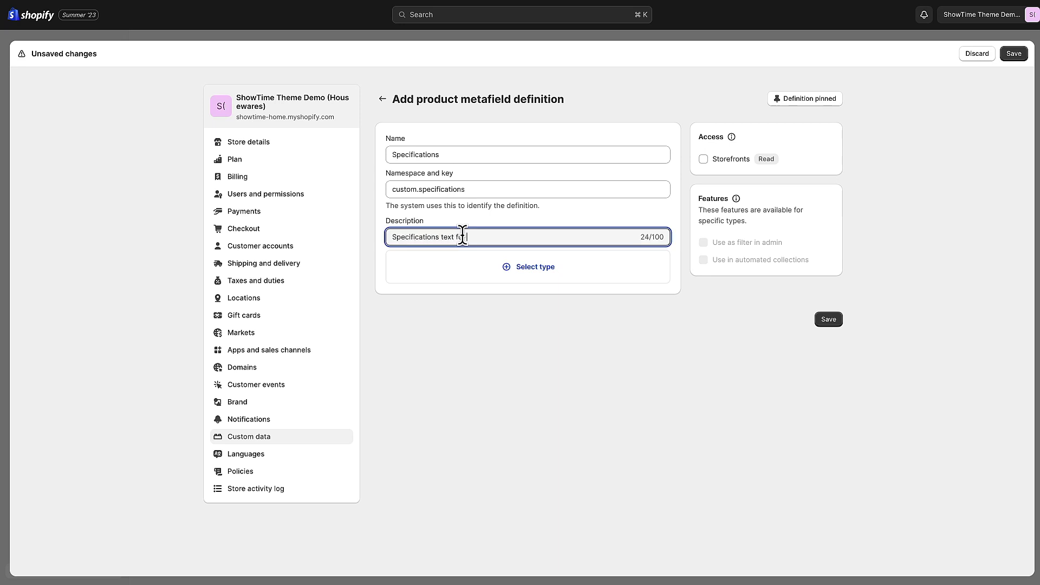
left_click(570, 361)
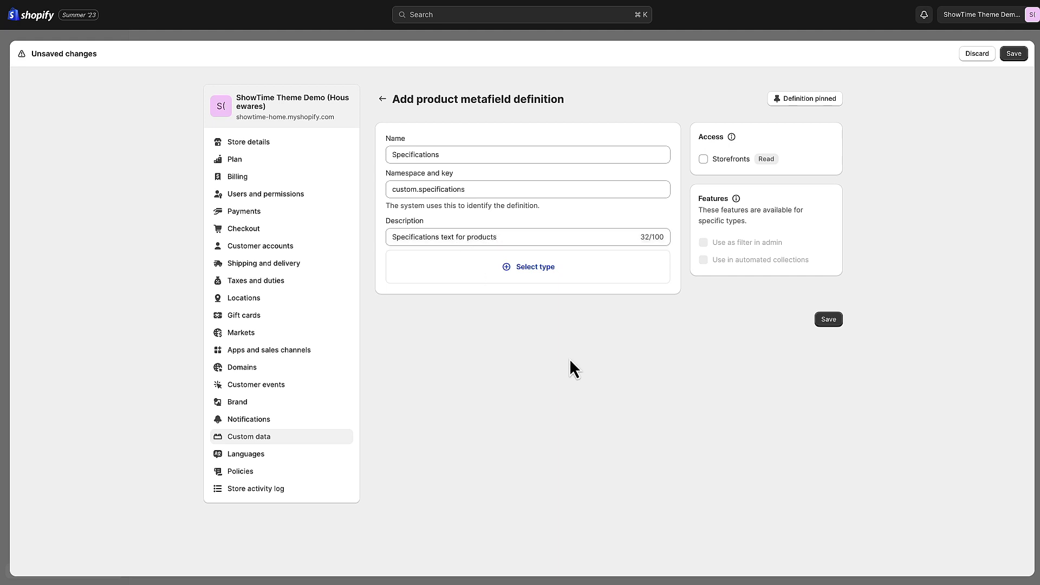
Browse the content types offered for the Specifications metafield definition and locate the Rich text type.
left_click(535, 278)
scroll(577, 350, "down", 1)
scroll(577, 350, "up", 1)
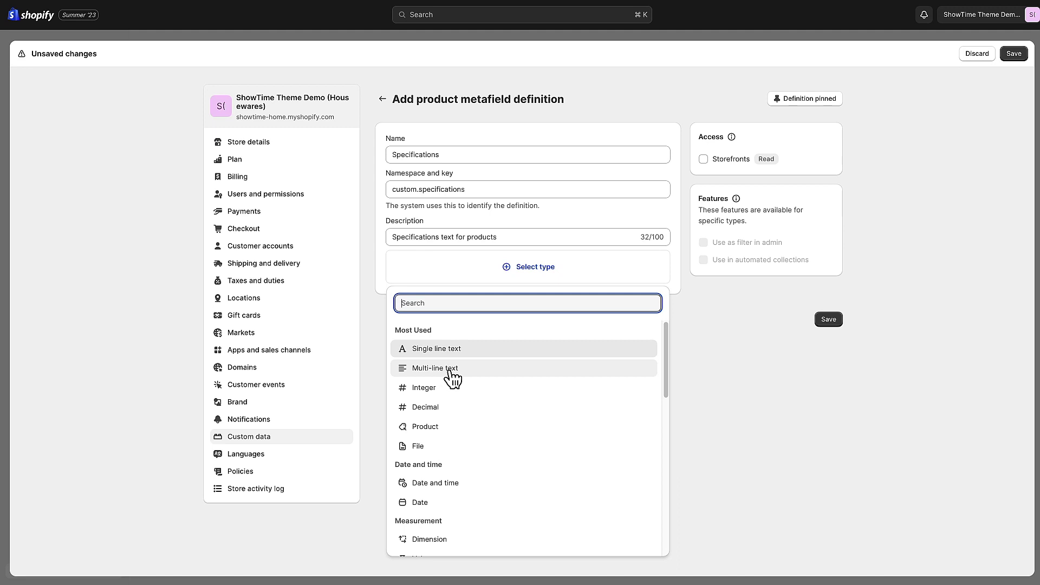
scroll(477, 380, "down", 1)
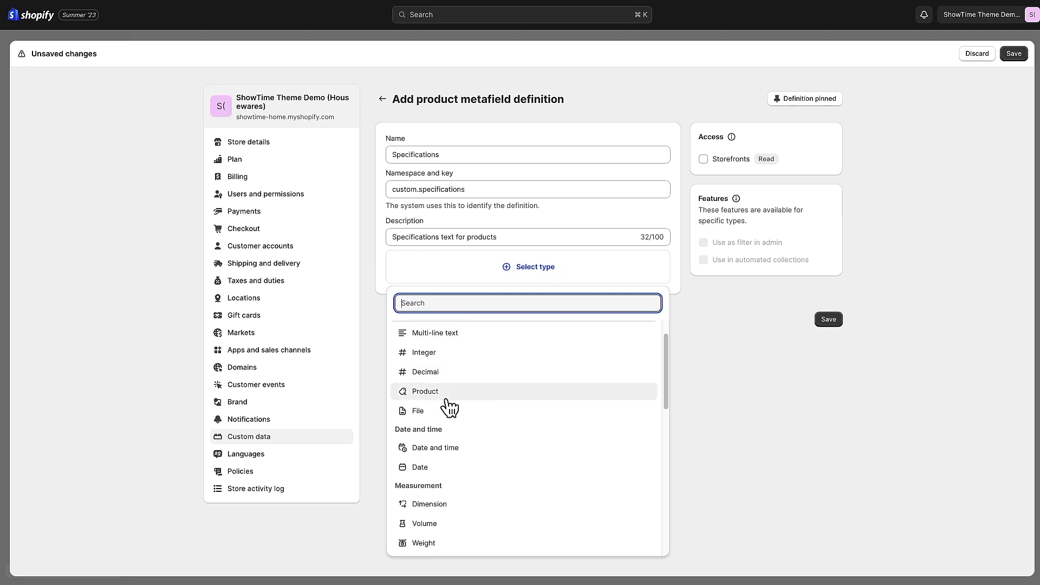
scroll(477, 407, "down", 1)
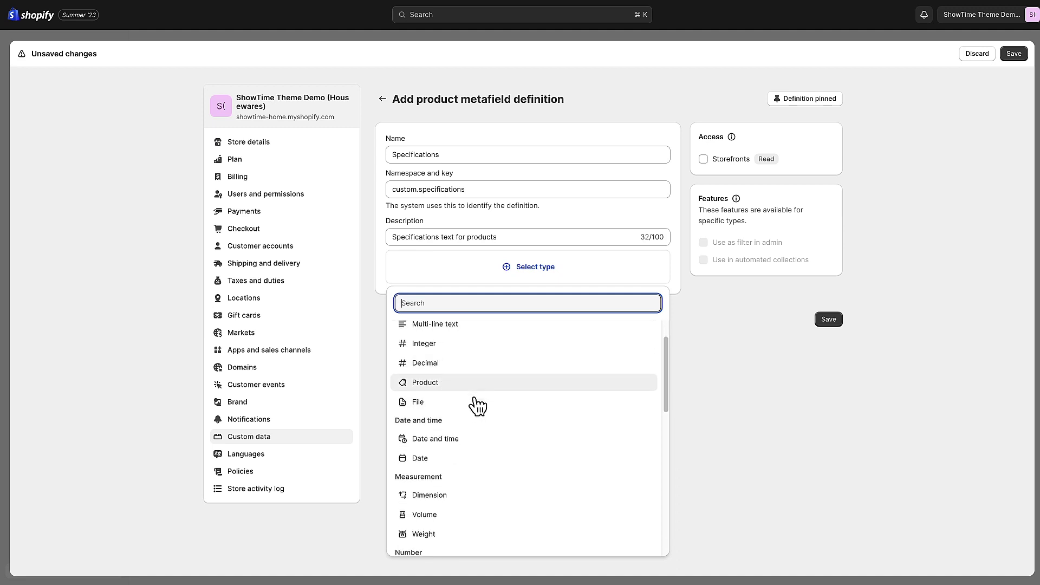
scroll(478, 406, "down", 6)
scroll(477, 406, "down", 2)
scroll(474, 401, "up", 2)
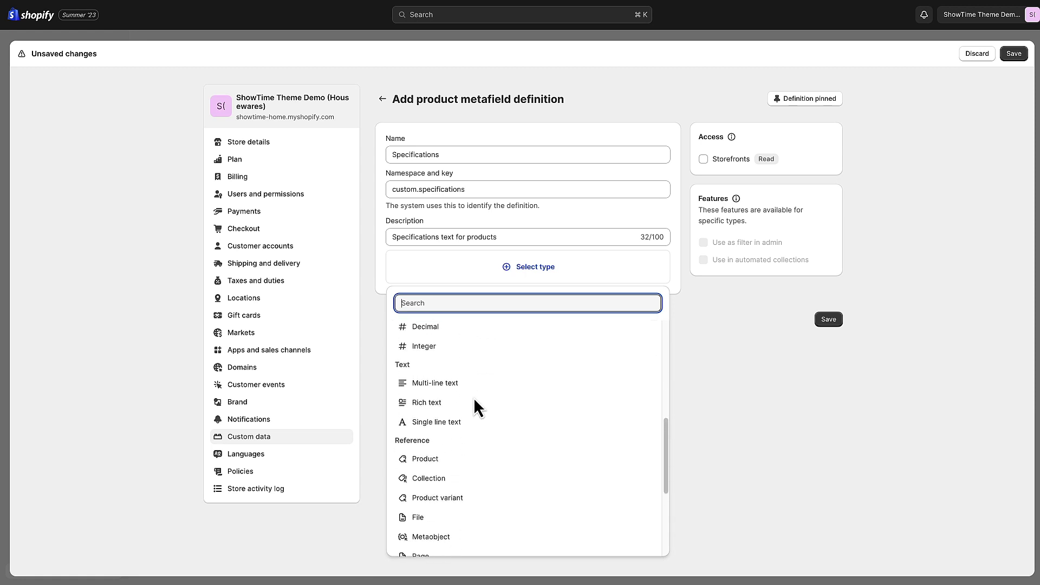
scroll(473, 404, "down", 5)
scroll(474, 408, "up", 5)
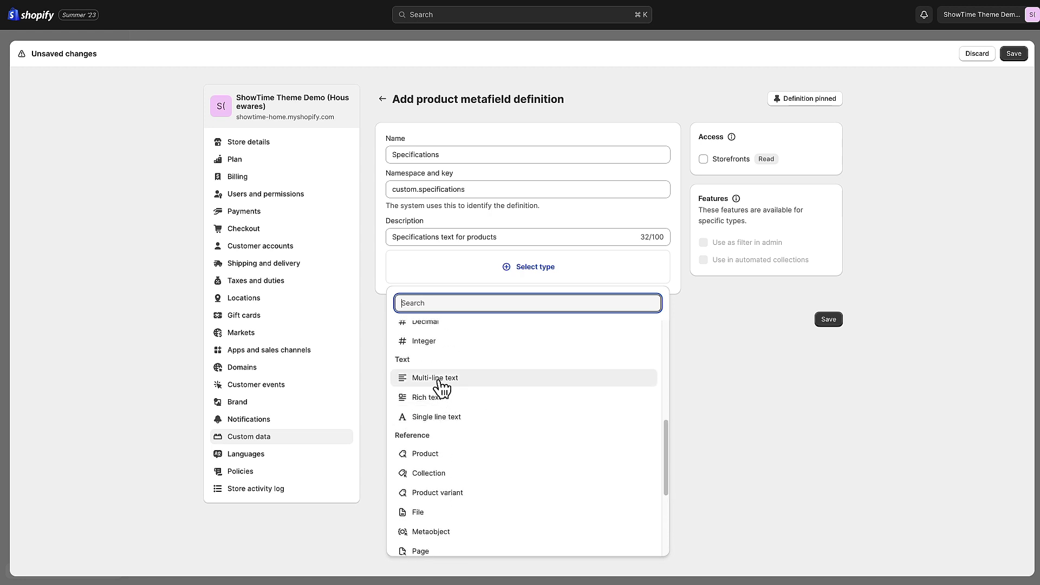
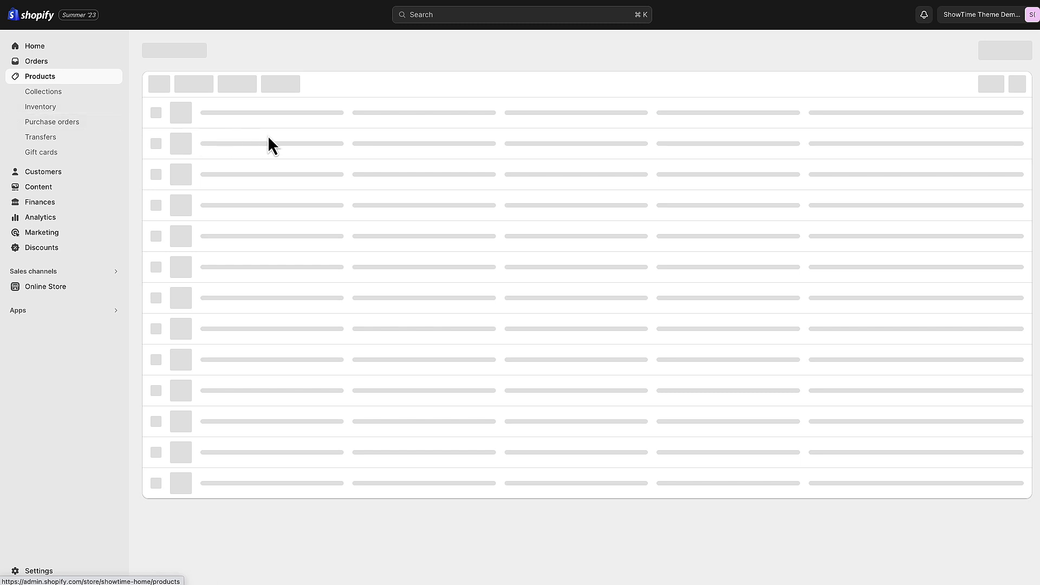
Open the Authentic Toaster product and go to its Metafields section.
scroll(239, 168, "down", 4)
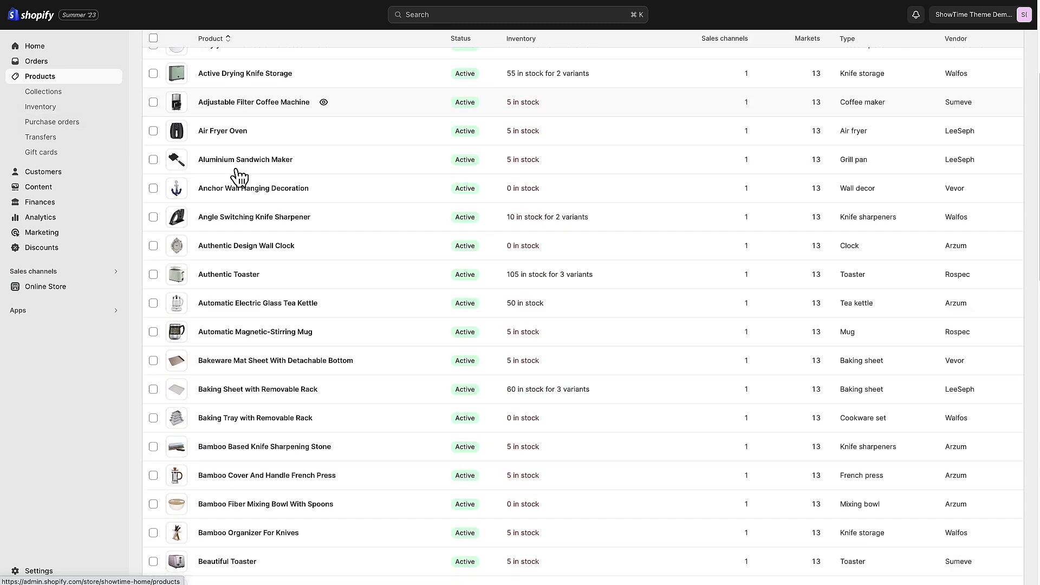
left_click(224, 263)
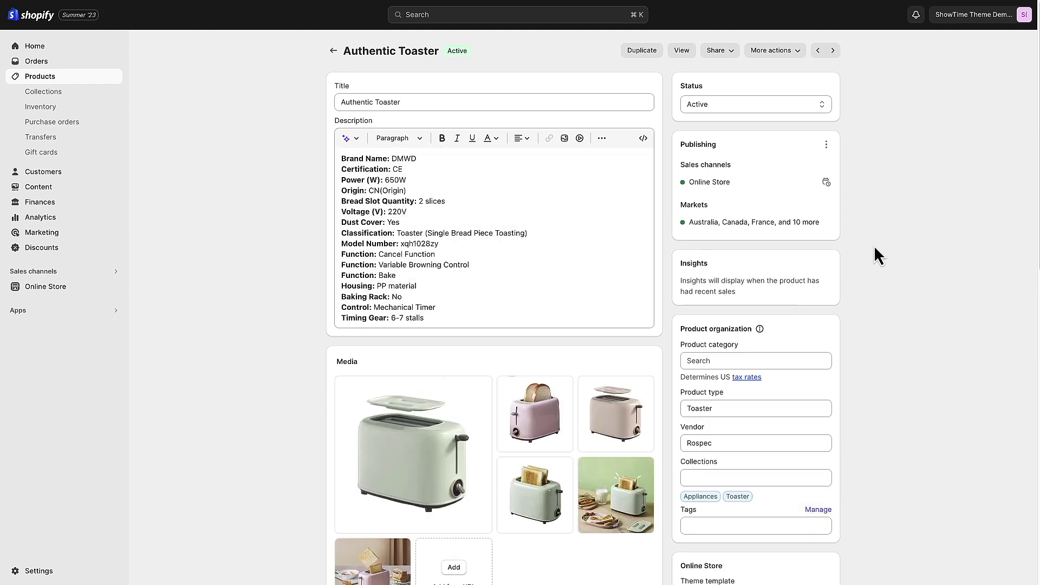
scroll(878, 254, "down", 5)
scroll(885, 249, "down", 8)
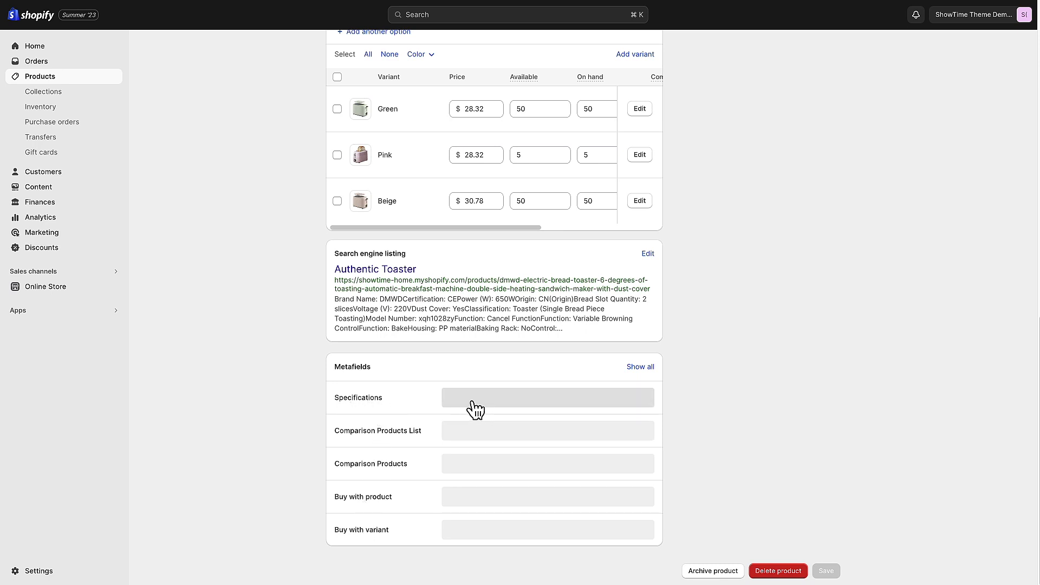
Enter "This is the specifications text for the Authentic Toaster product." in the Specifications metafield and save the product.
left_click(499, 406)
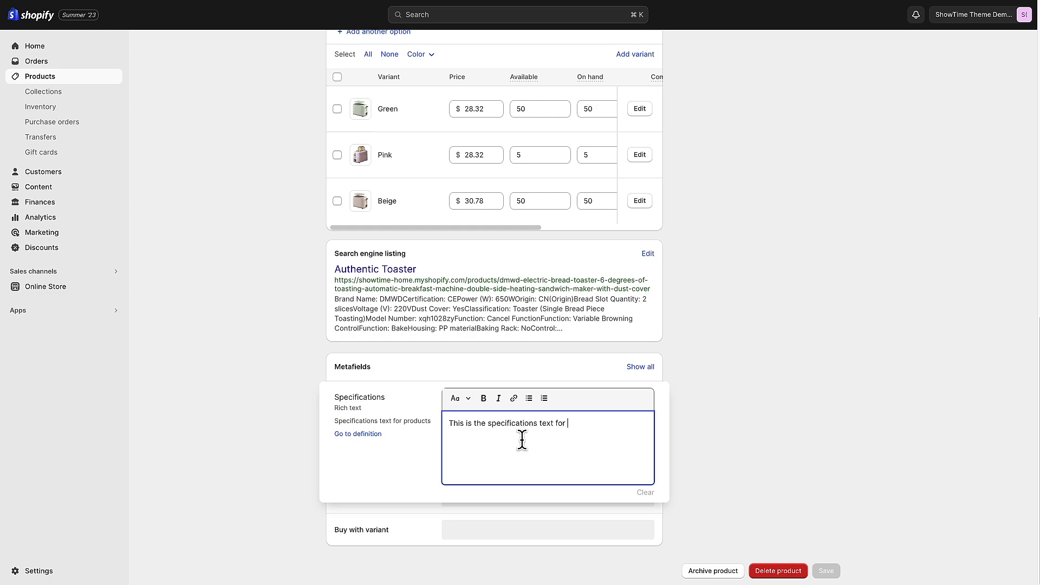
scroll(548, 381, "up", 12)
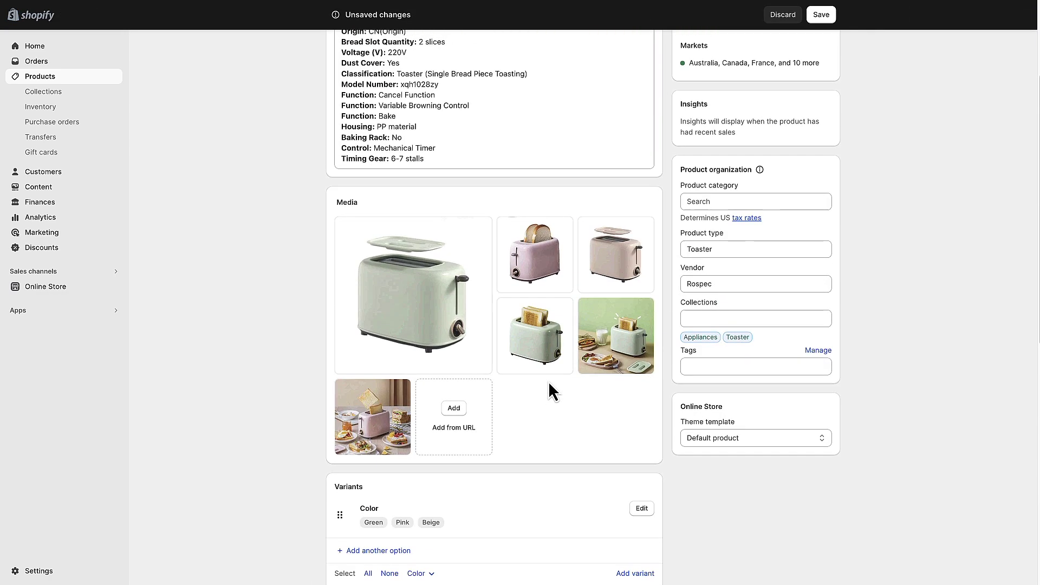
scroll(553, 388, "down", 12)
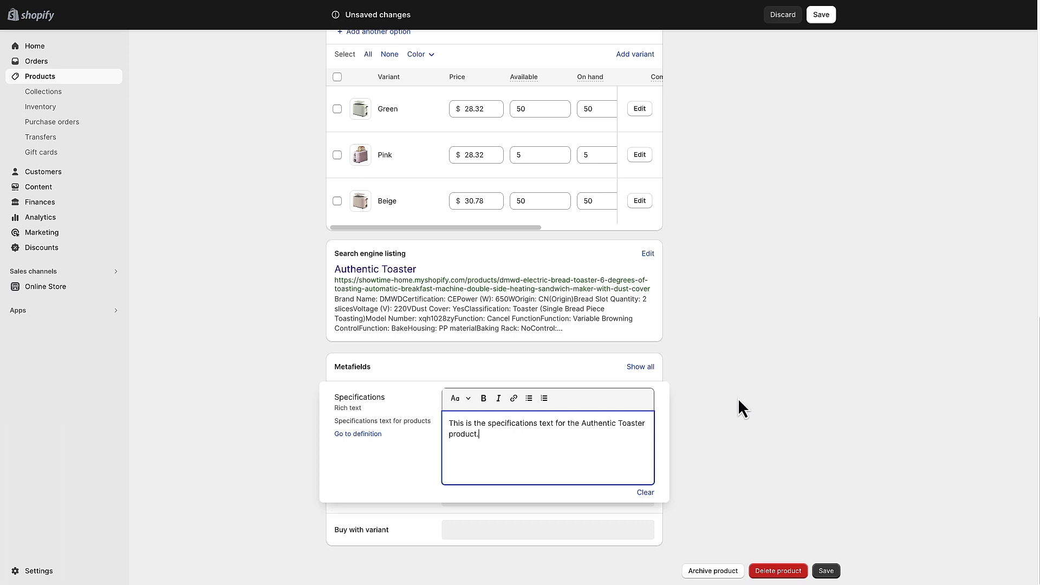
left_click(825, 571)
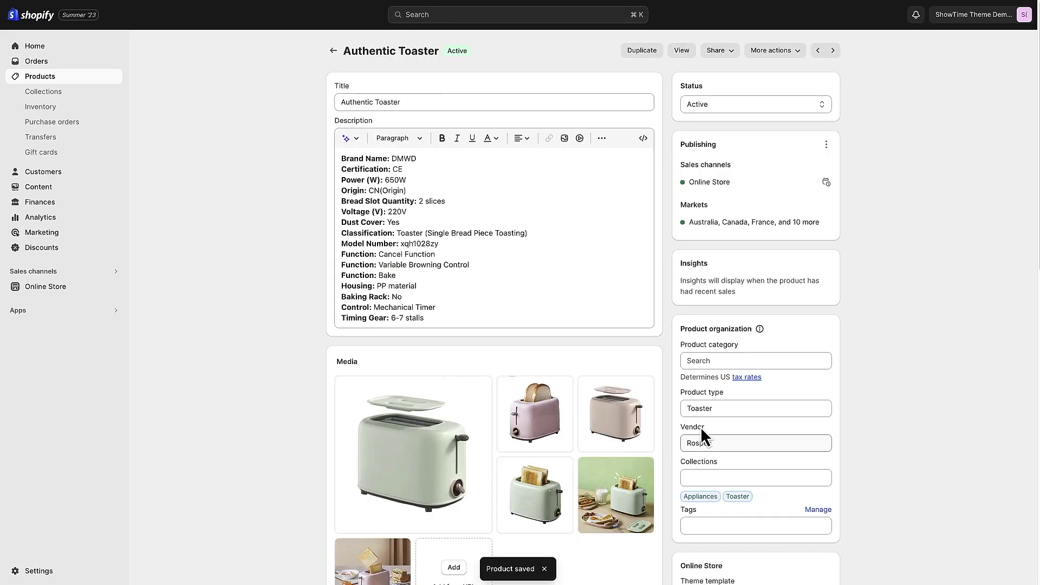
Check the saved Specifications metafield of the Authentic Toaster, and return to the Specifications accordion settings in the theme editor.
scroll(886, 425, "down", 6)
scroll(884, 429, "down", 5)
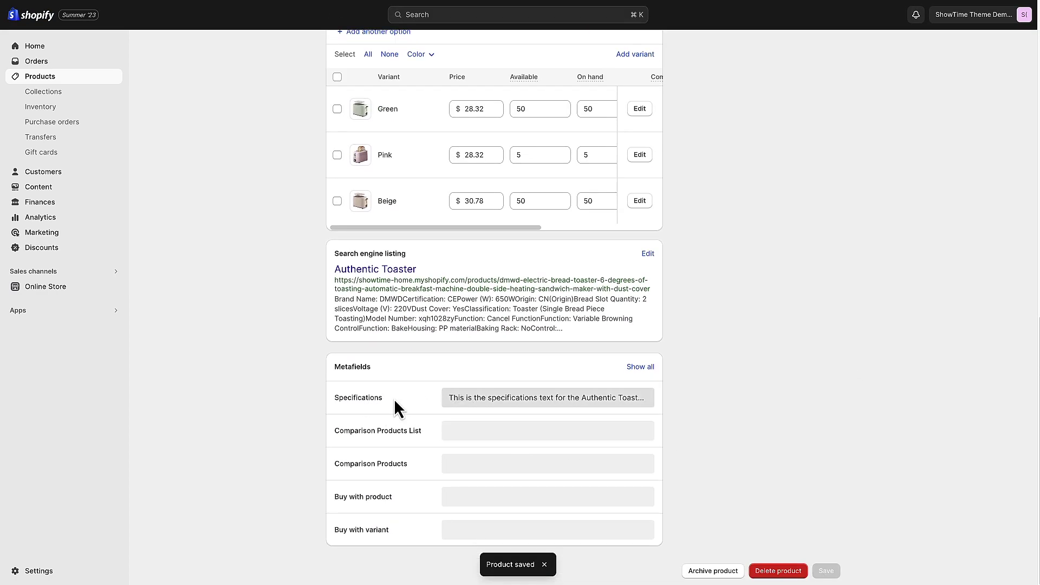
scroll(800, 398, "up", 11)
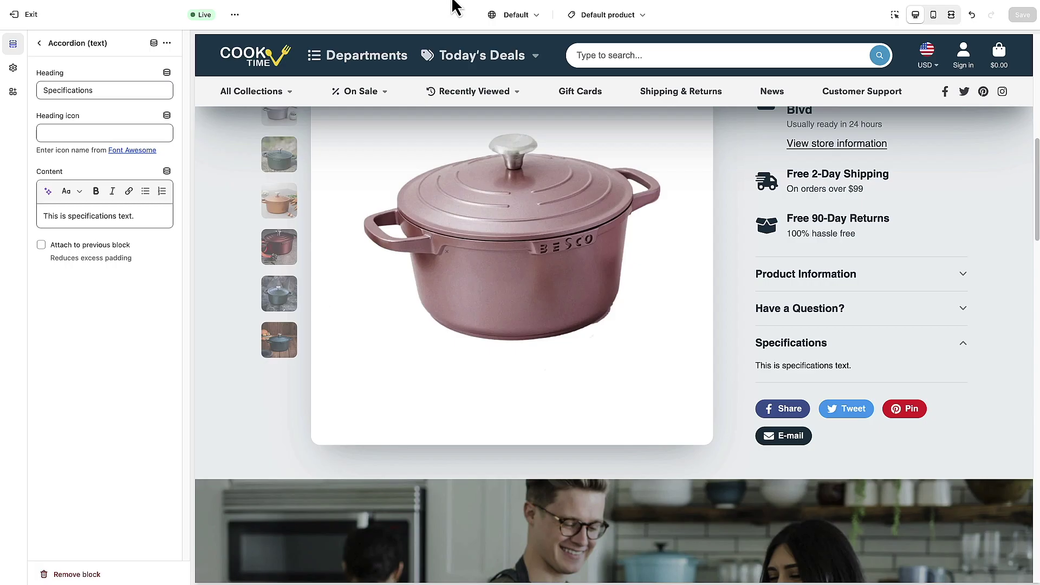
scroll(414, 298, "up", 5)
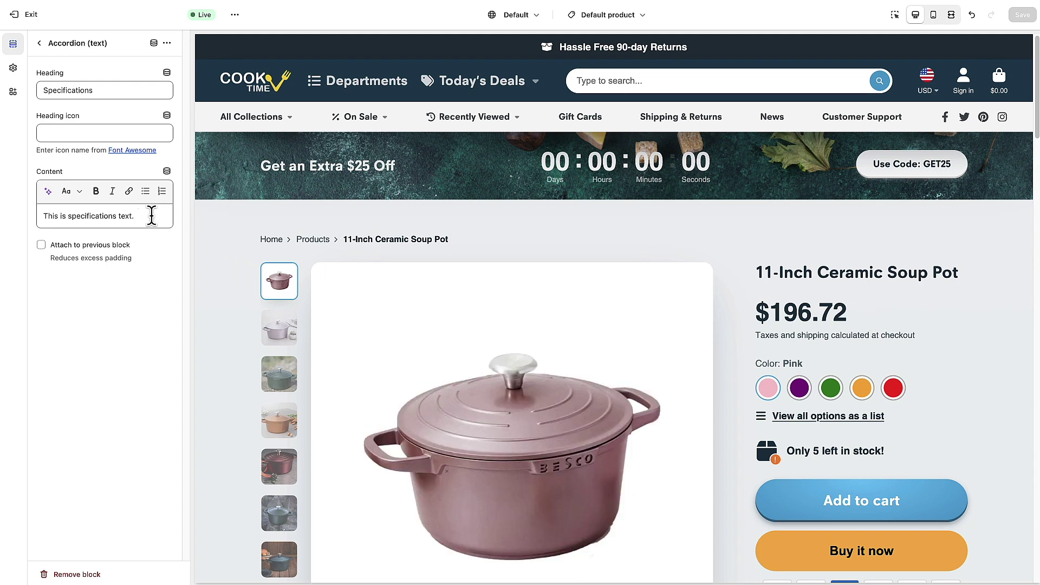
Replace the Specifications accordion's content text with the product's Specifications metafield as a dynamic source and save the template.
left_click_drag(152, 216, 43, 216)
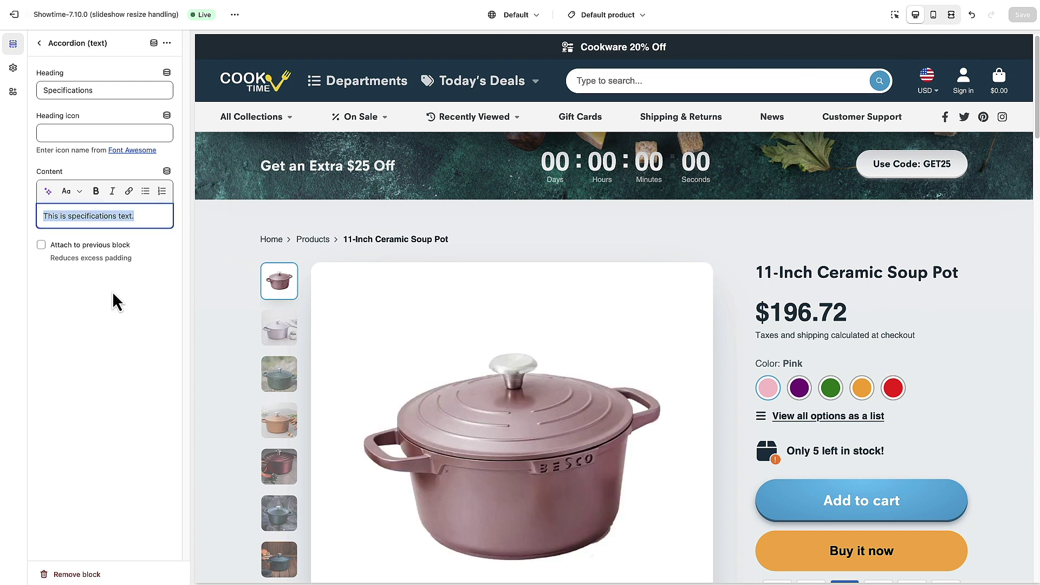
key("BackSpace")
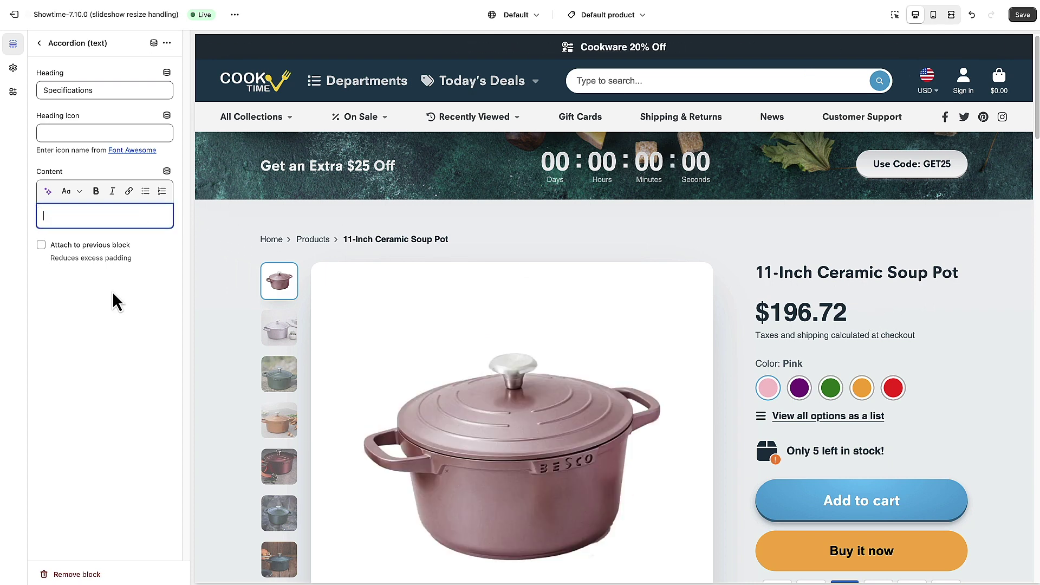
left_click(167, 173)
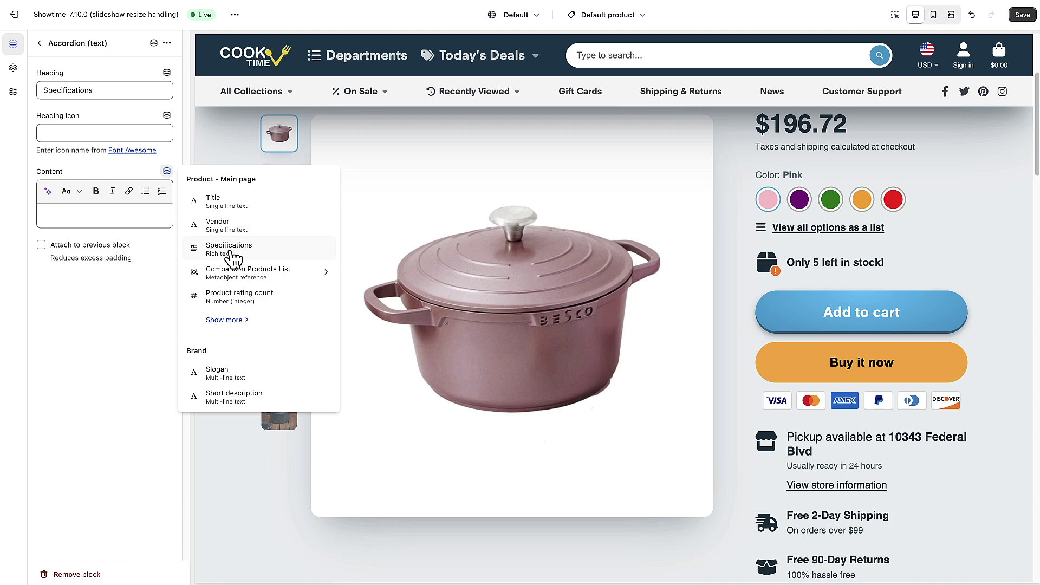
left_click(229, 248)
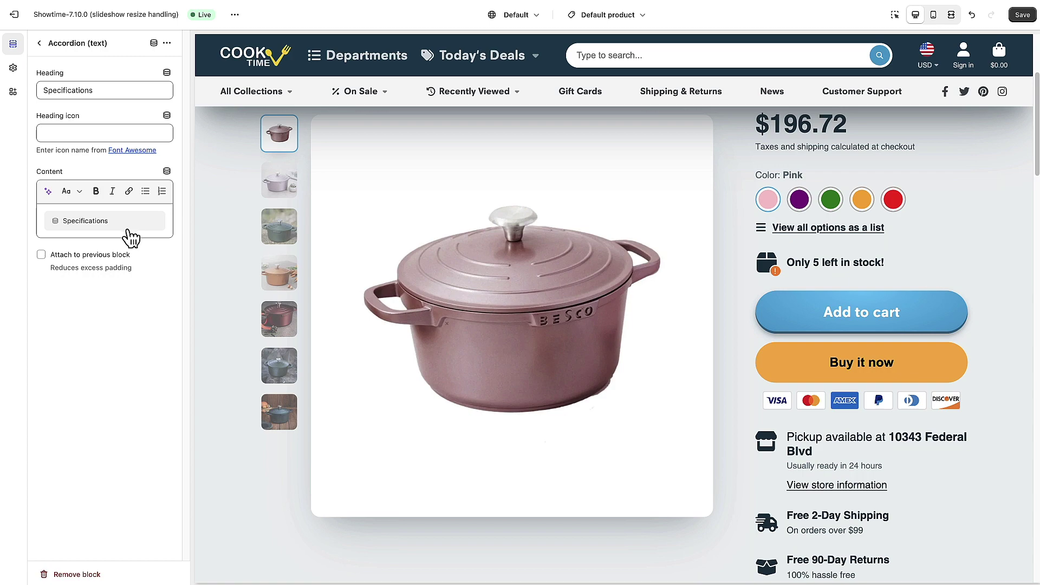
left_click(1022, 16)
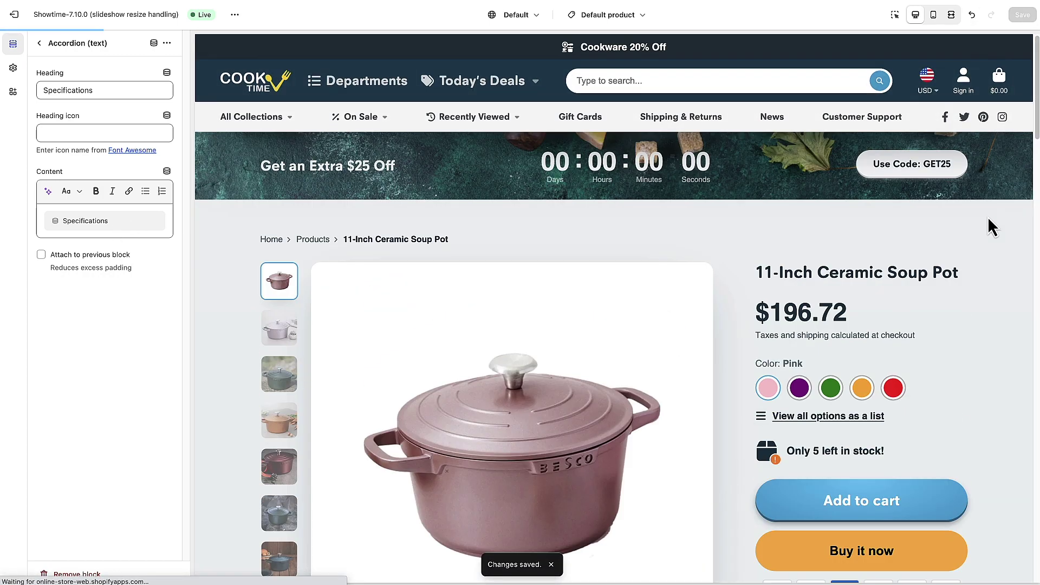
Expand the Specifications accordion in the 11-Inch Ceramic Soup Pot preview and check its content against the product shown.
scroll(996, 229, "down", 8)
scroll(996, 229, "up", 3)
scroll(997, 229, "down", 4)
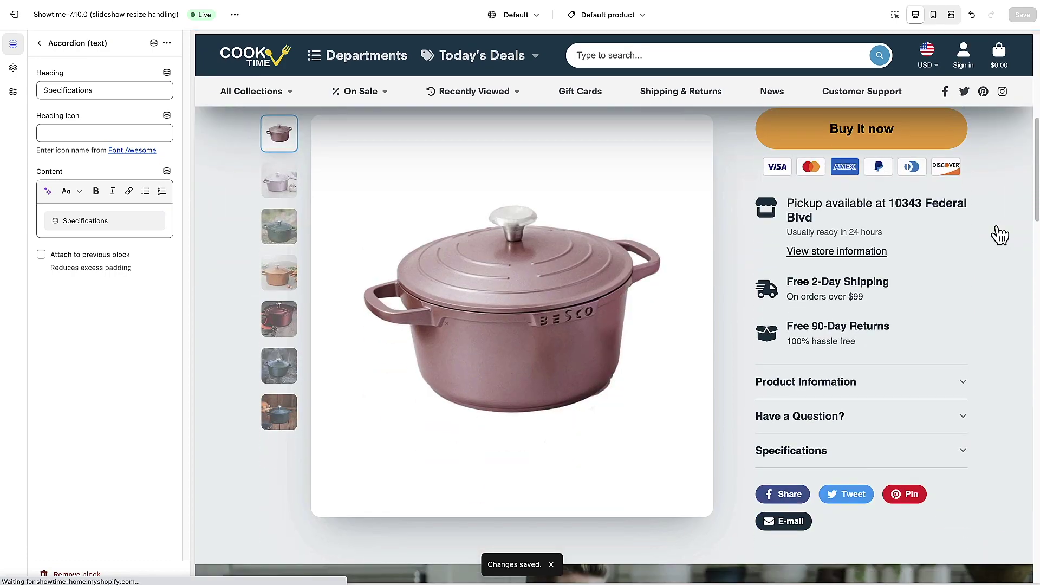
left_click(819, 410)
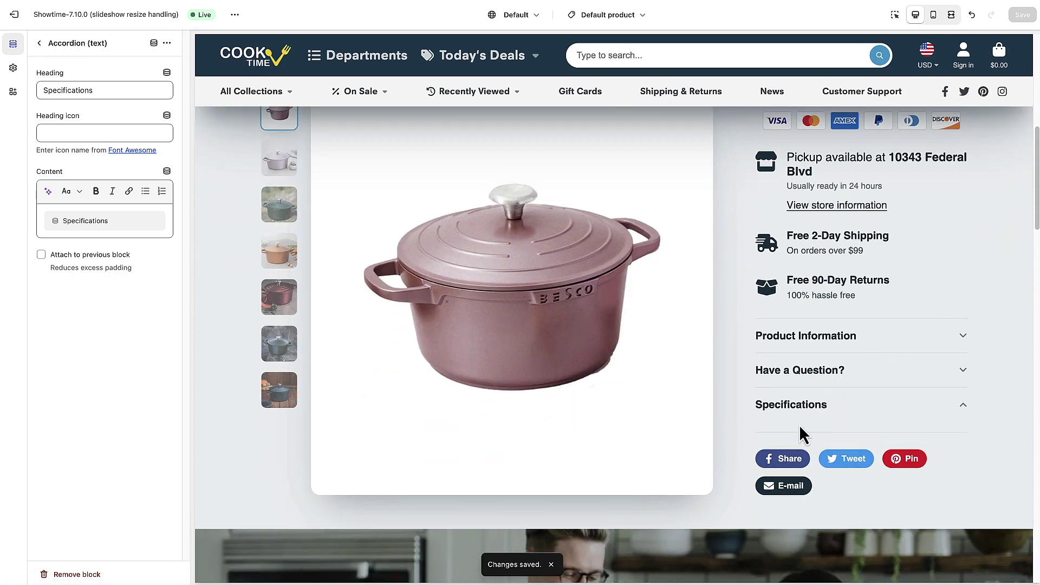
scroll(840, 425, "up", 9)
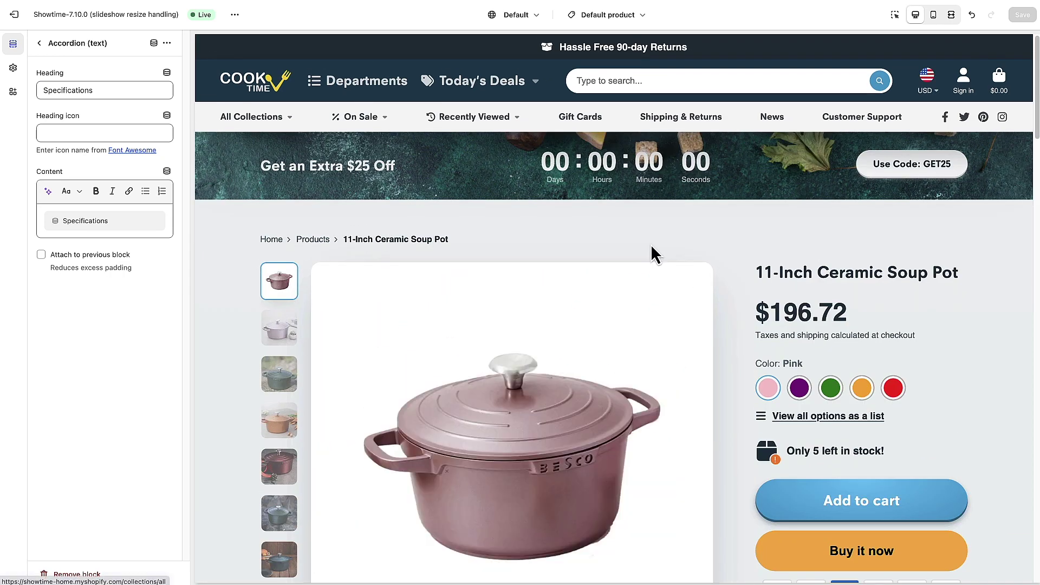
left_click_drag(759, 268, 994, 281)
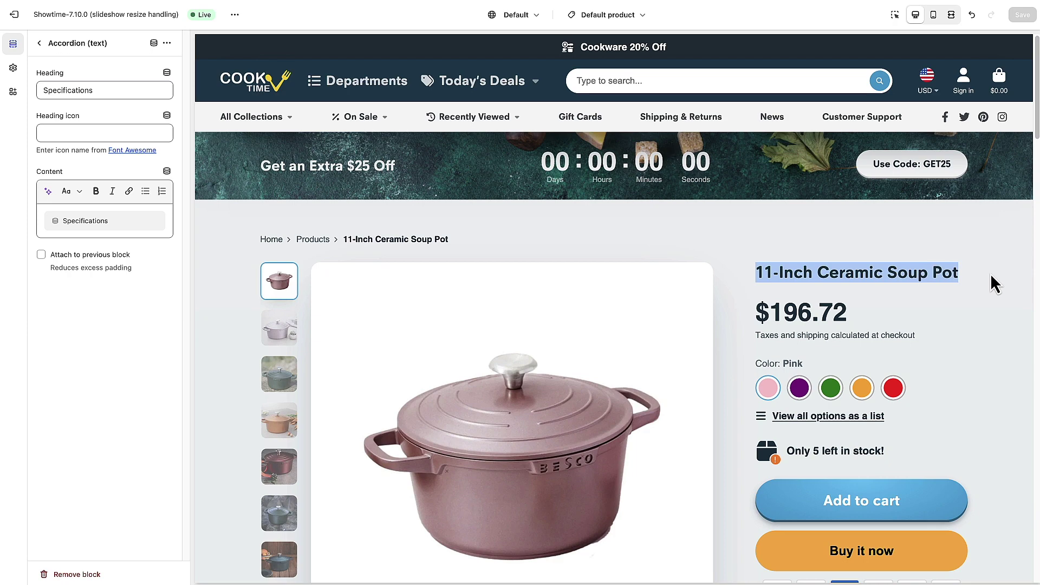
scroll(981, 284, "down", 1)
scroll(985, 303, "down", 8)
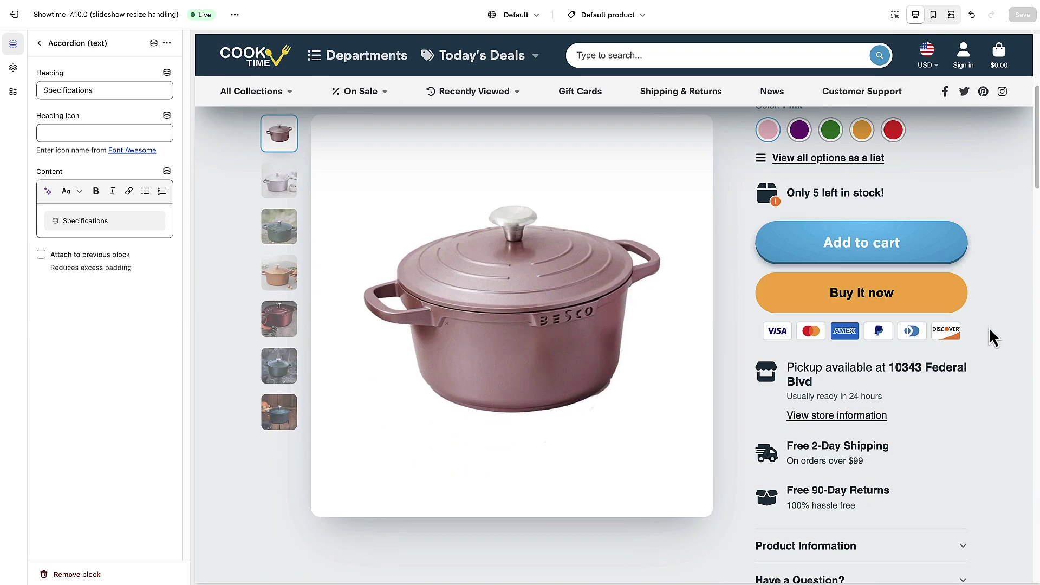
scroll(989, 336, "up", 9)
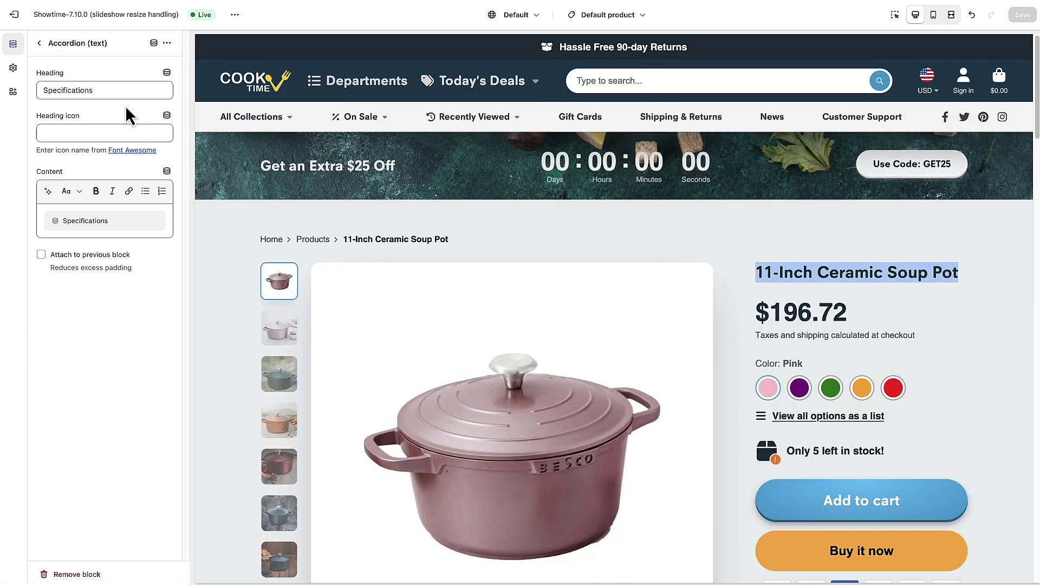
Return to the Default product template overview, search for "toaster" and change the preview product to Authentic Toaster.
left_click(39, 44)
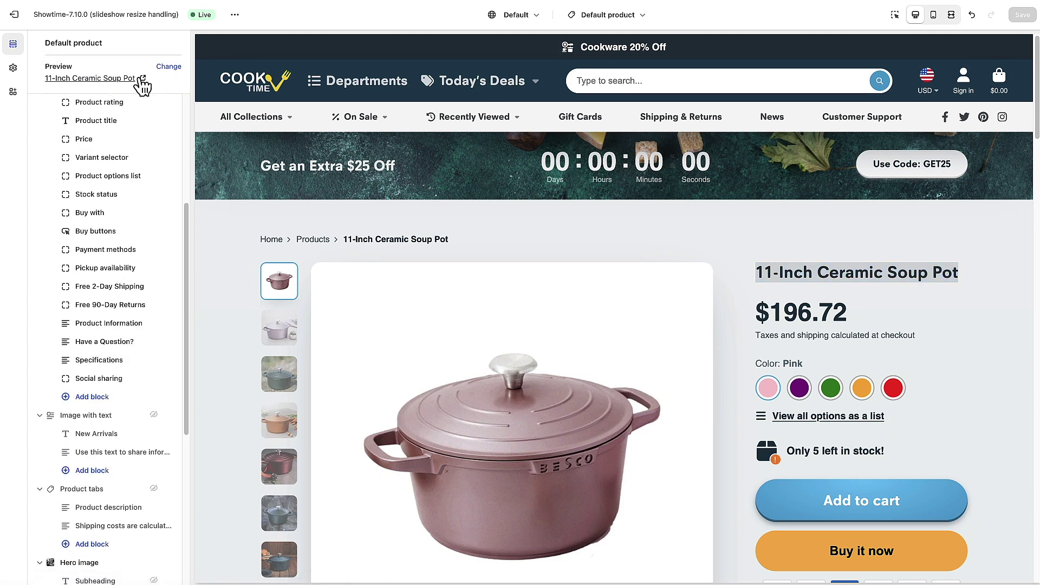
left_click(169, 67)
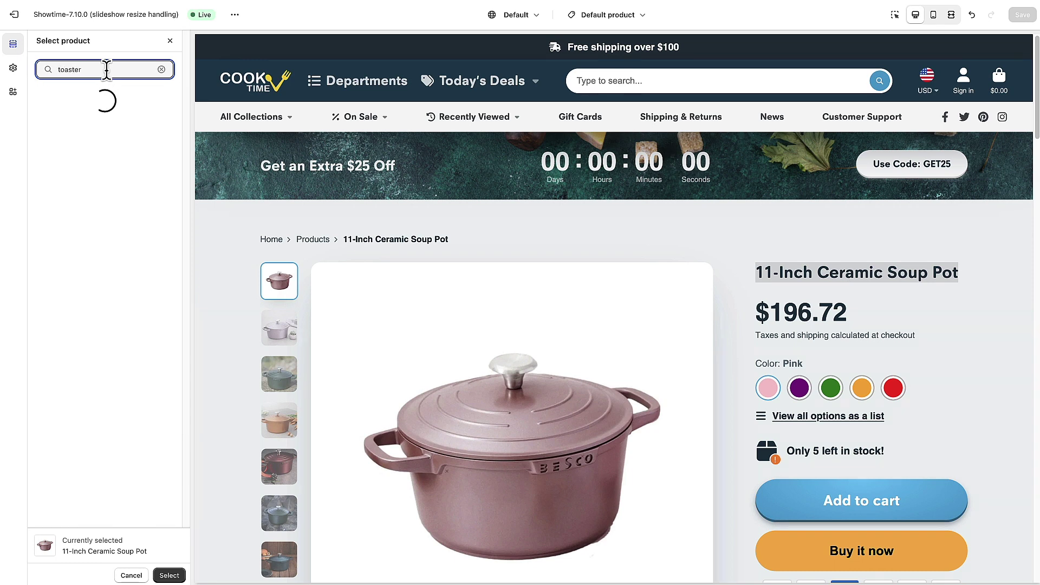
left_click(112, 100)
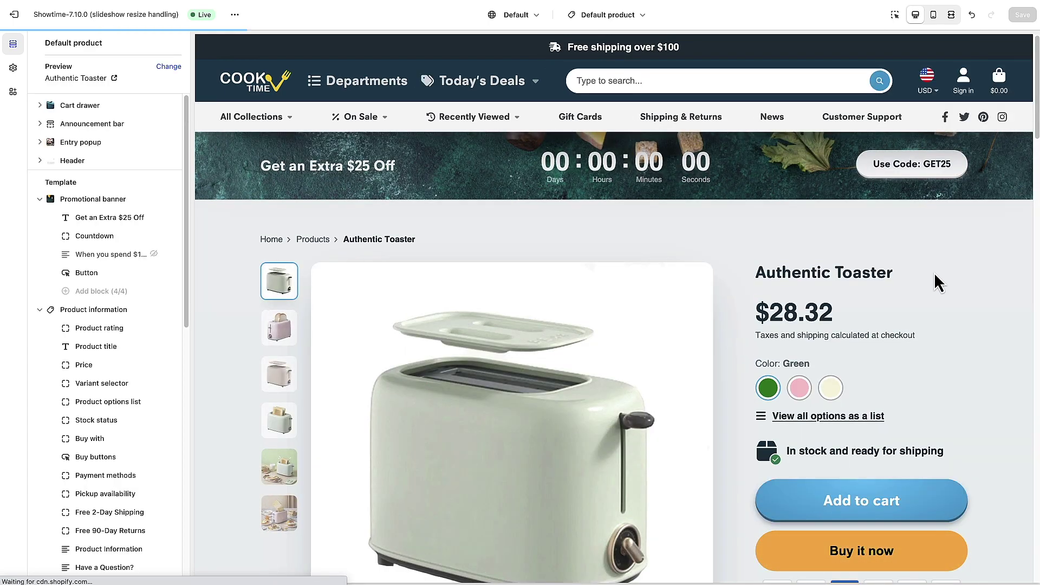
Expand the Specifications accordion in the Authentic Toaster preview and examine its product-specific text.
scroll(966, 271, "down", 8)
scroll(980, 277, "down", 5)
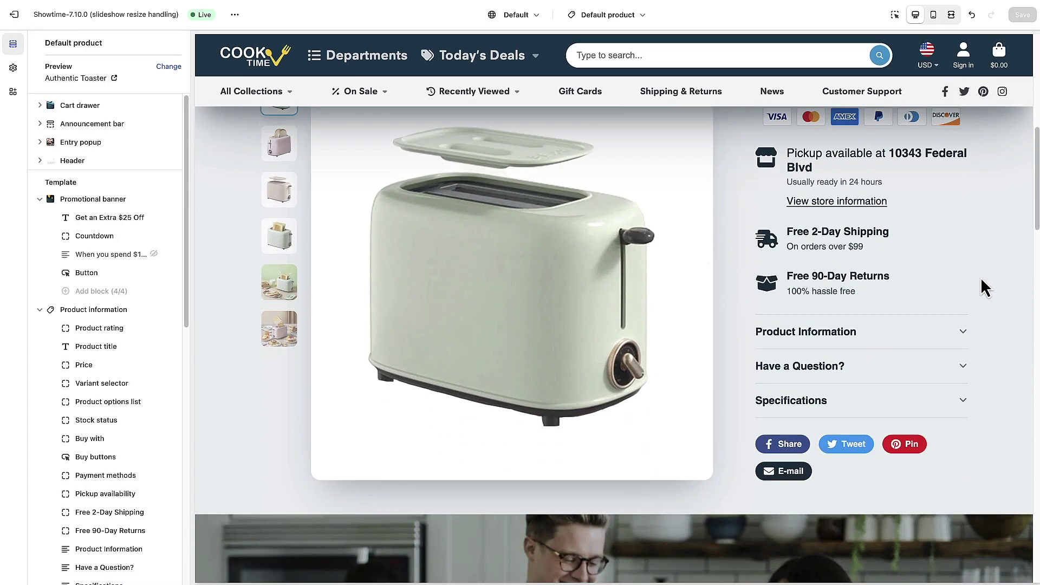
left_click(965, 402)
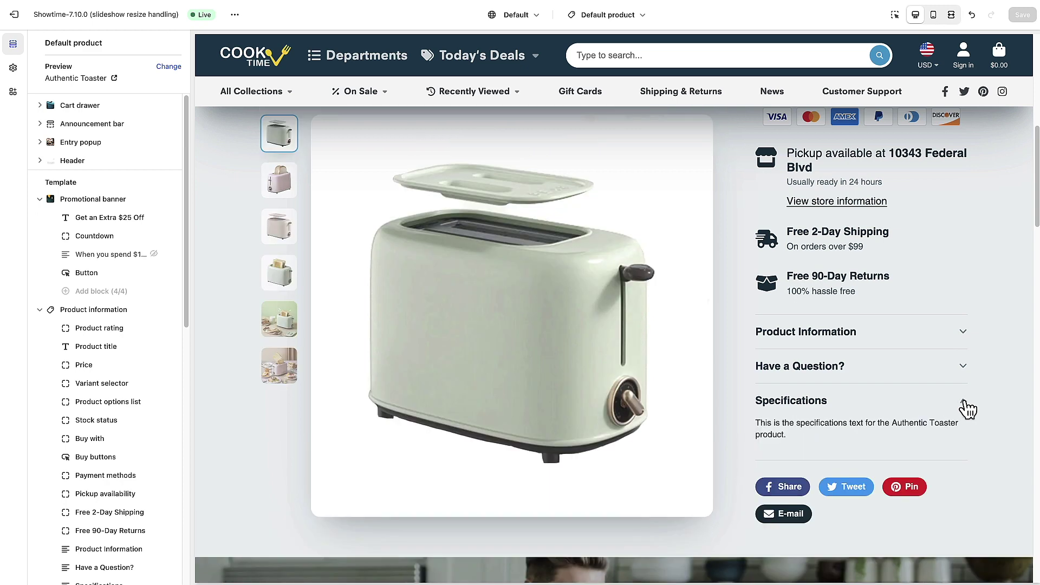
left_click_drag(758, 424, 863, 439)
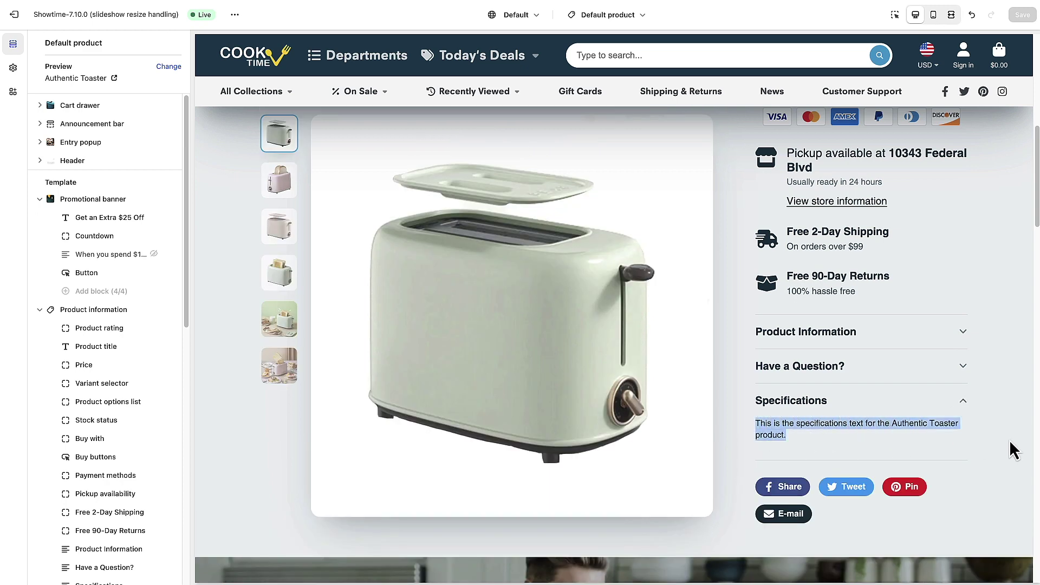
scroll(1001, 446, "up", 4)
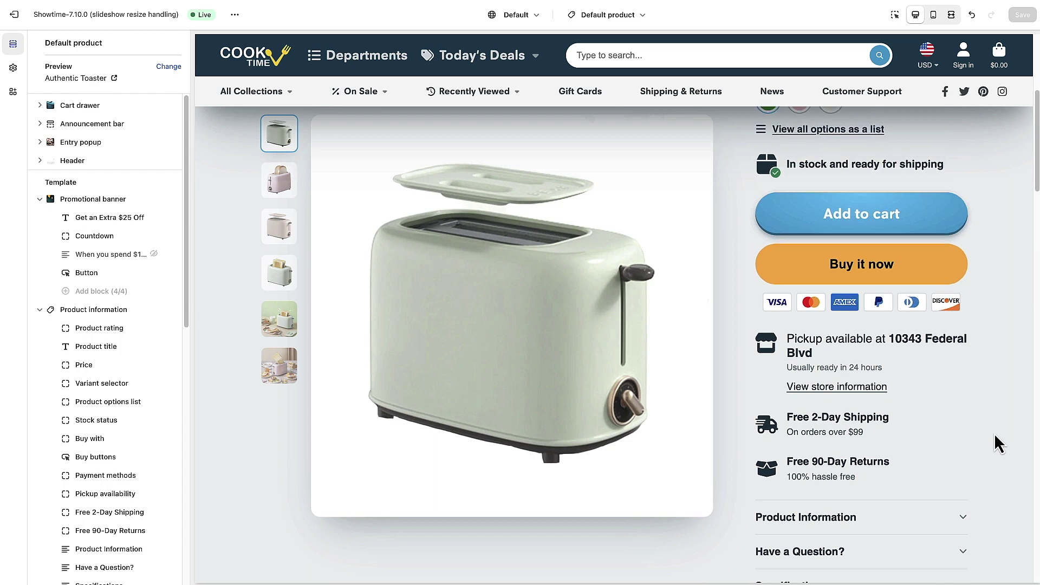
scroll(993, 434, "down", 4)
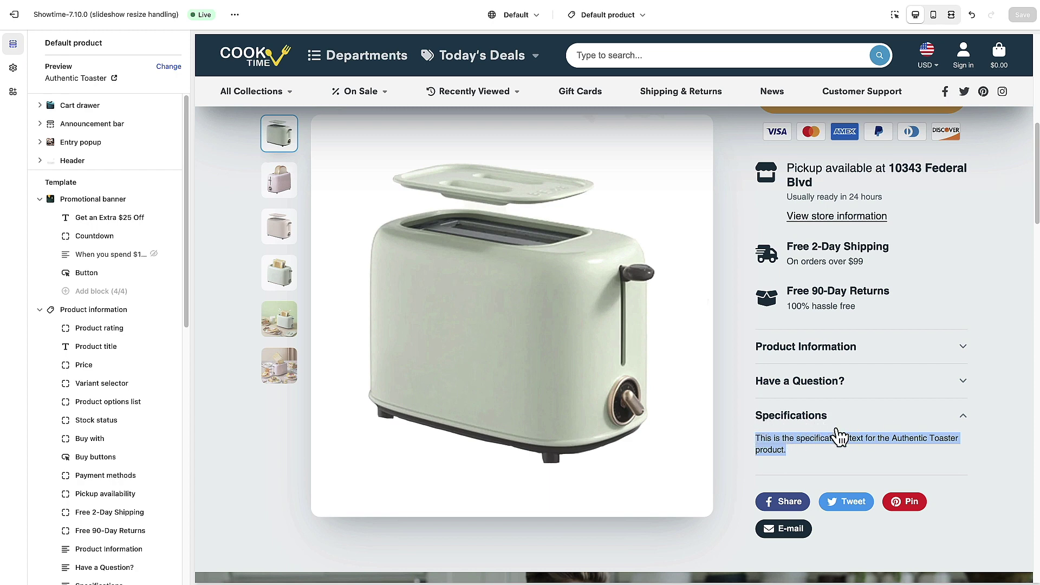
scroll(1018, 450, "up", 5)
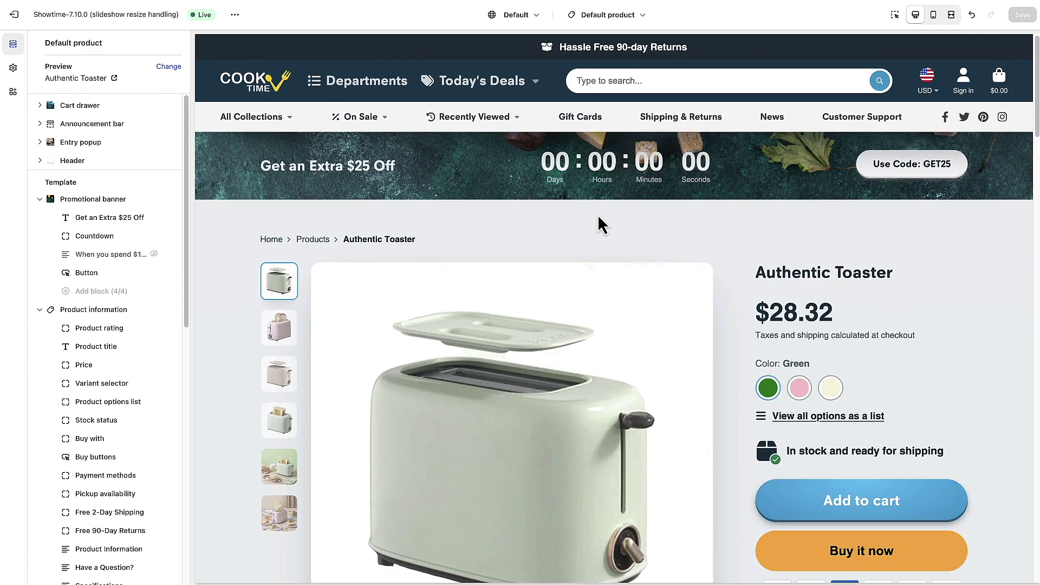
scroll(506, 253, "down", 5)
scroll(542, 260, "up", 1)
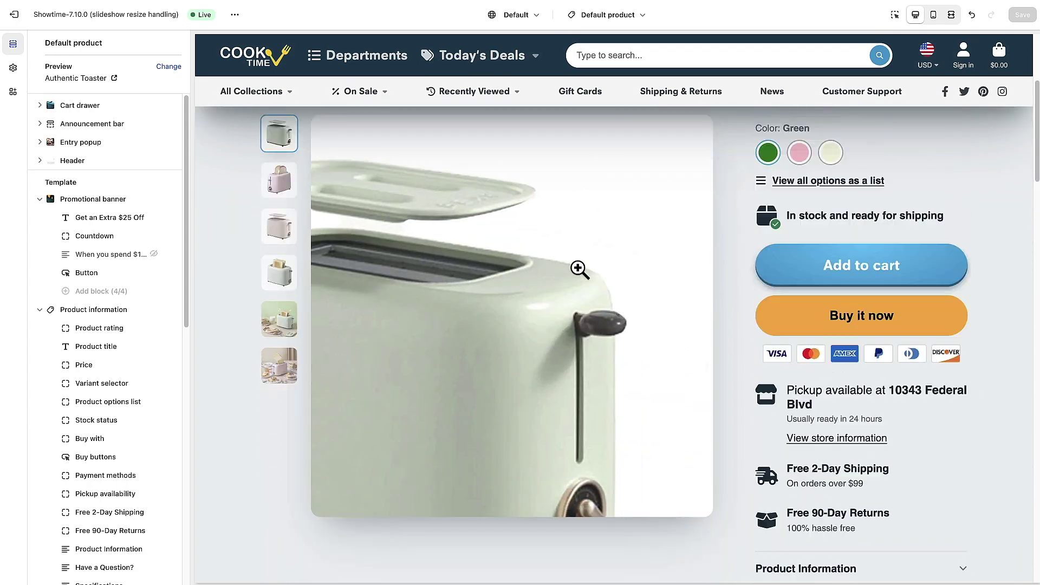
scroll(580, 269, "up", 4)
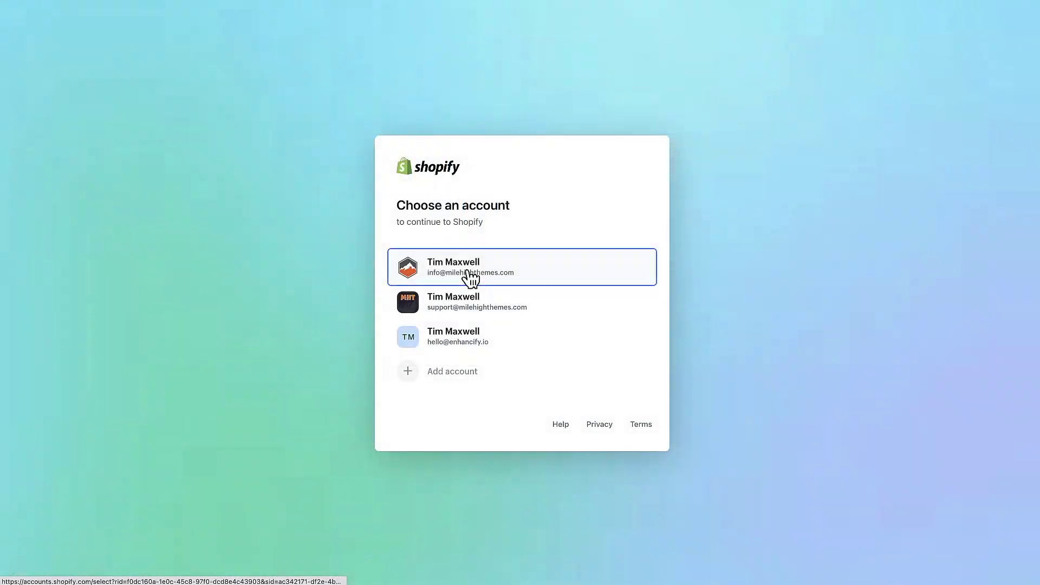
Choose the Shopify account for the Pursuit Outdoor store and open the Pursuit (Feb 23) theme's Default product template for customizing.
left_click(469, 275)
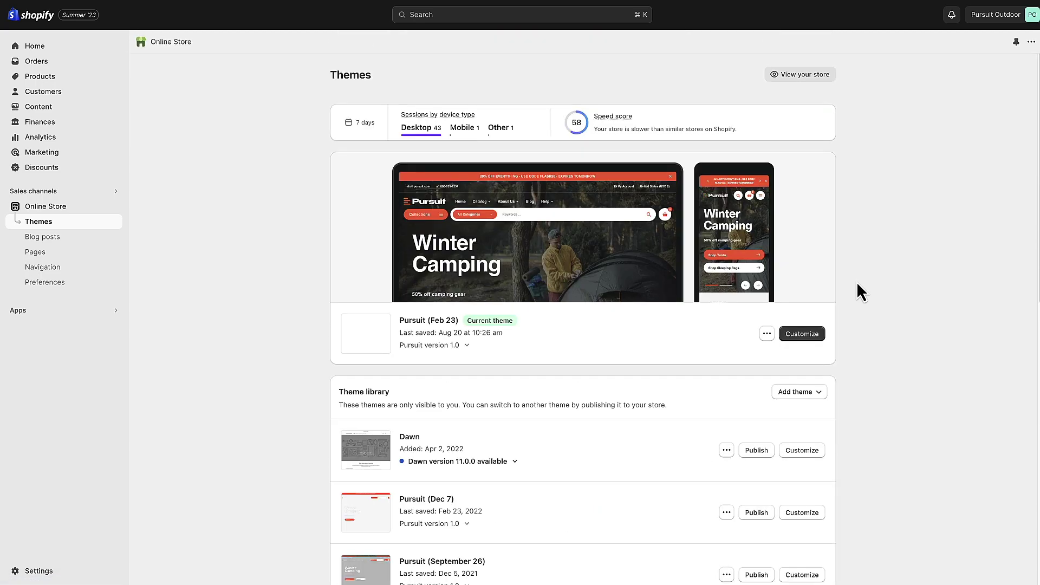
left_click(807, 335)
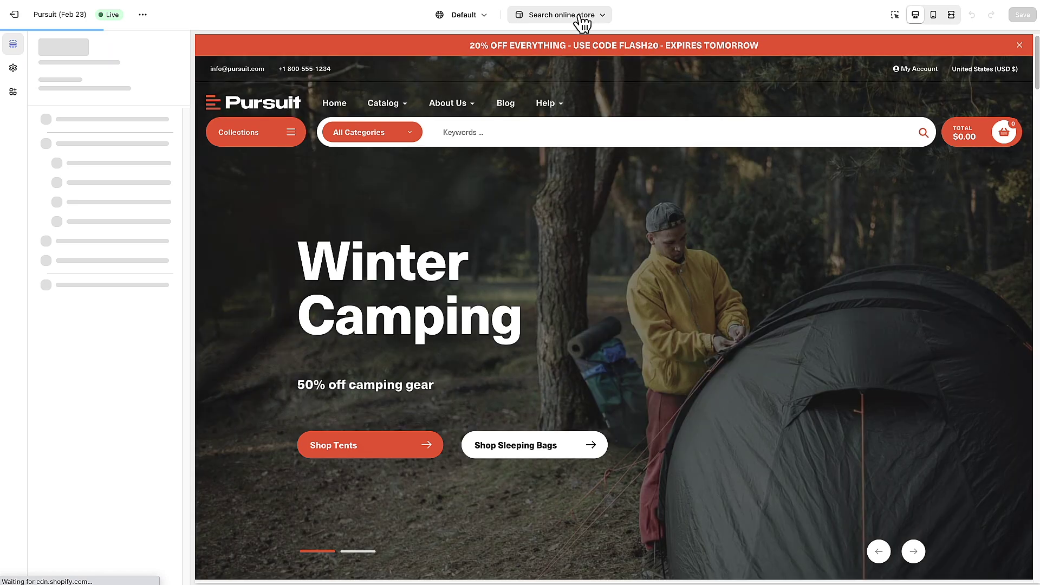
left_click(581, 18)
left_click(529, 91)
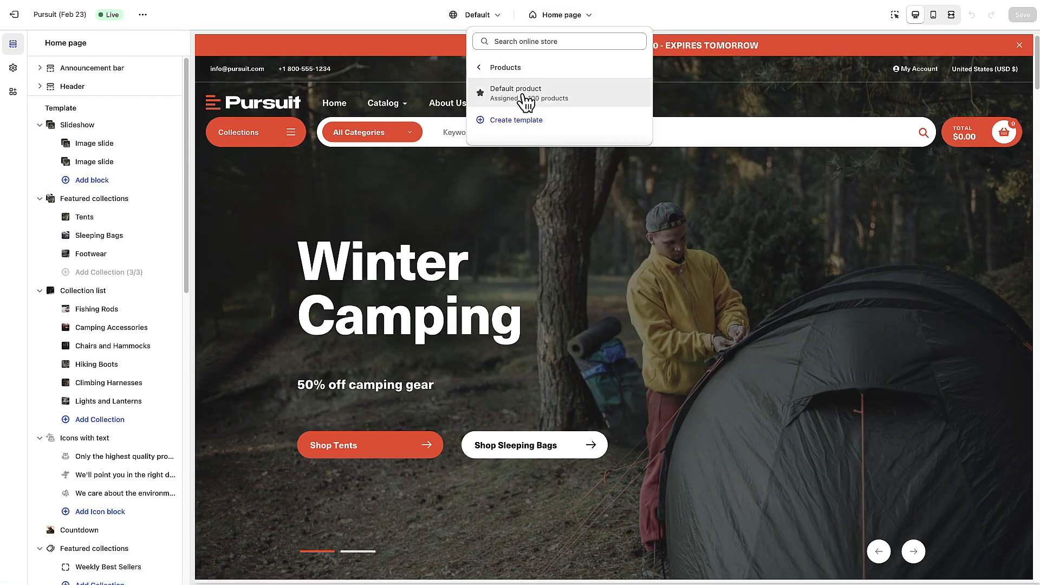
left_click(524, 98)
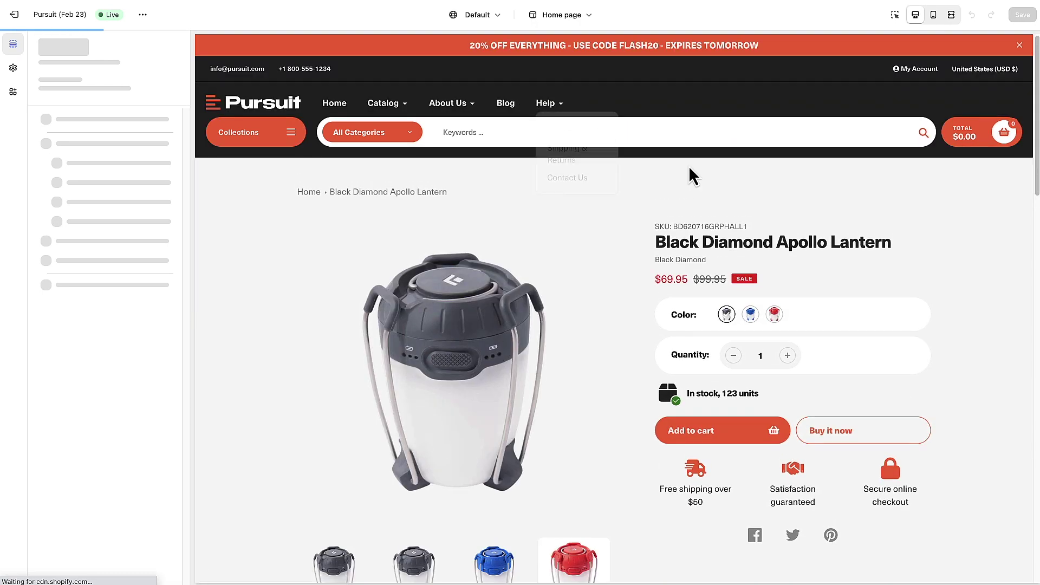
Review the product page's tabs and the block types available for the Product section, and dismiss the newsletter popup in the preview.
scroll(975, 279, "down", 6)
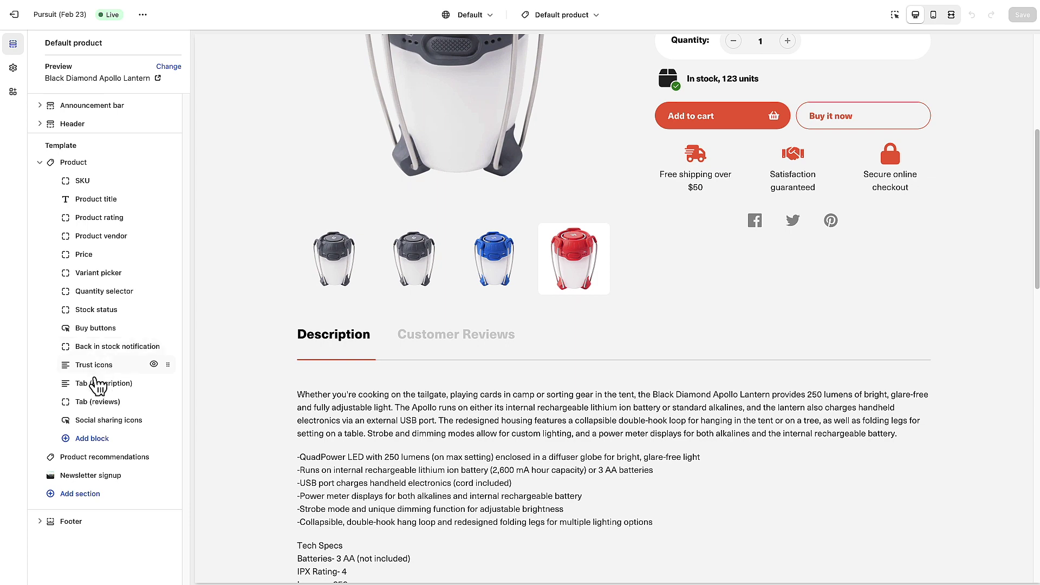
left_click(92, 439)
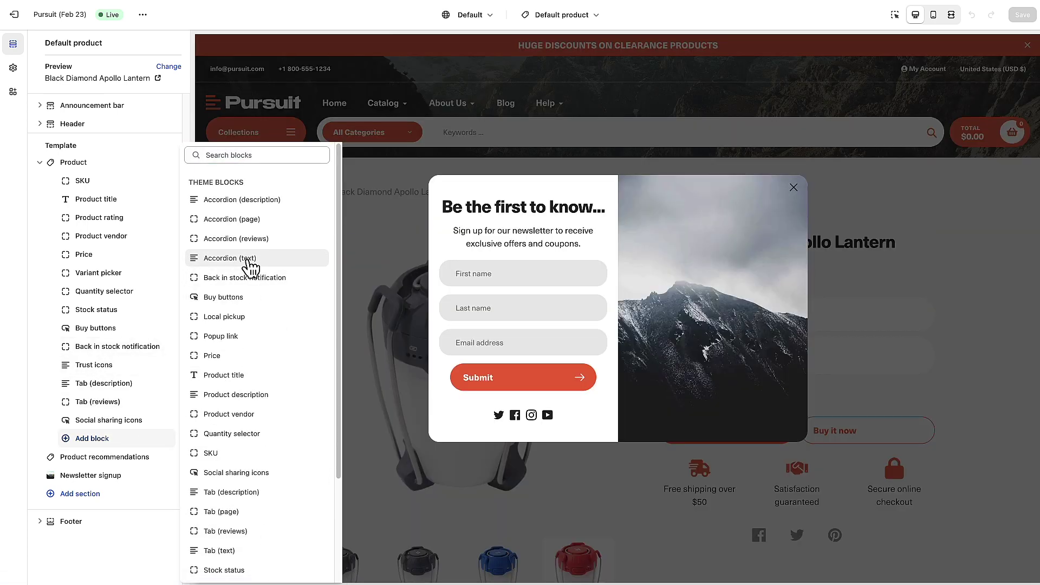
scroll(249, 265, "down", 3)
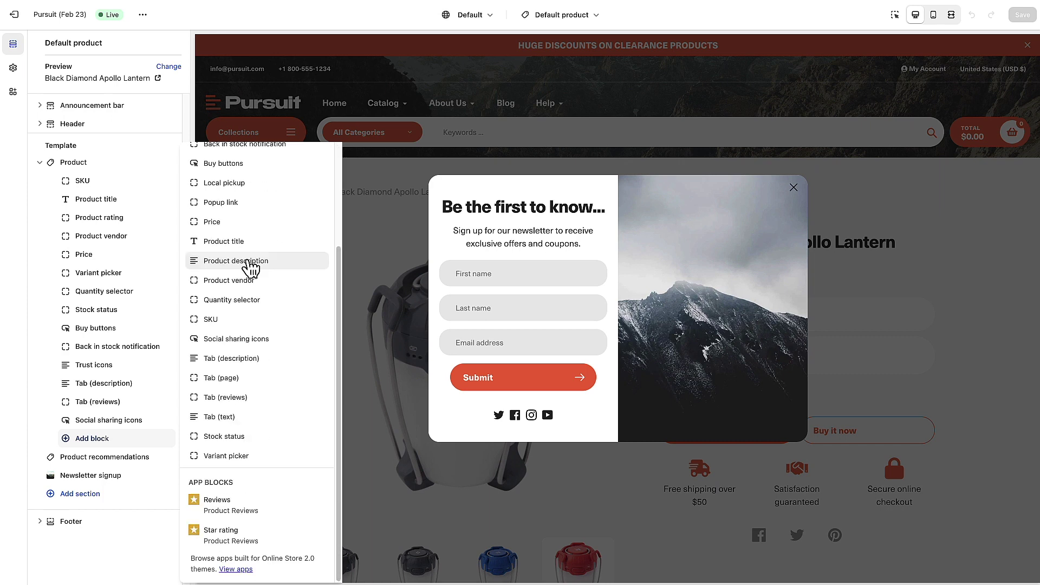
left_click(795, 189)
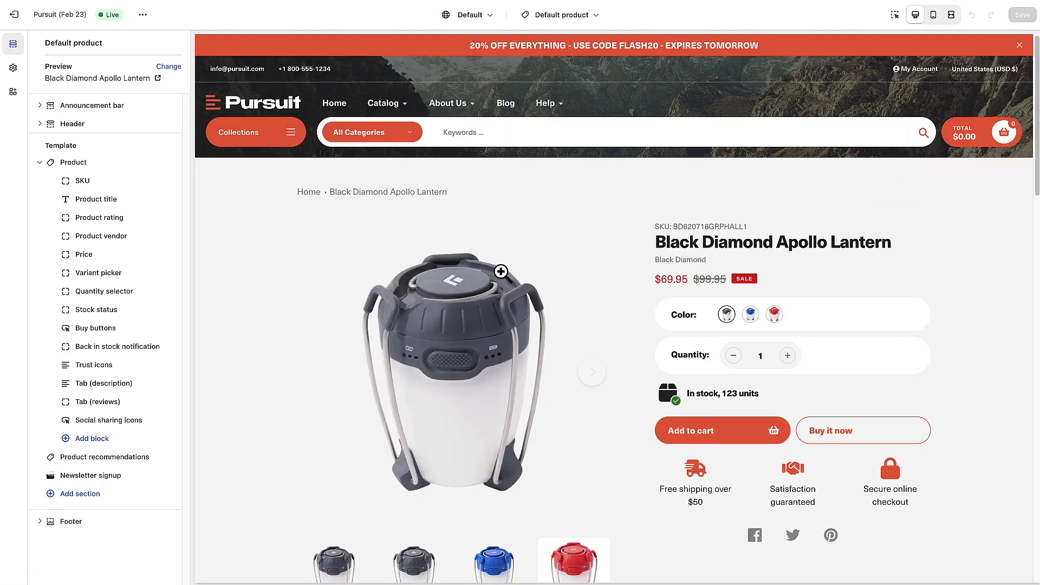
Add an Accordion (description) block to the Product section and bring it into view in the preview.
left_click(111, 440)
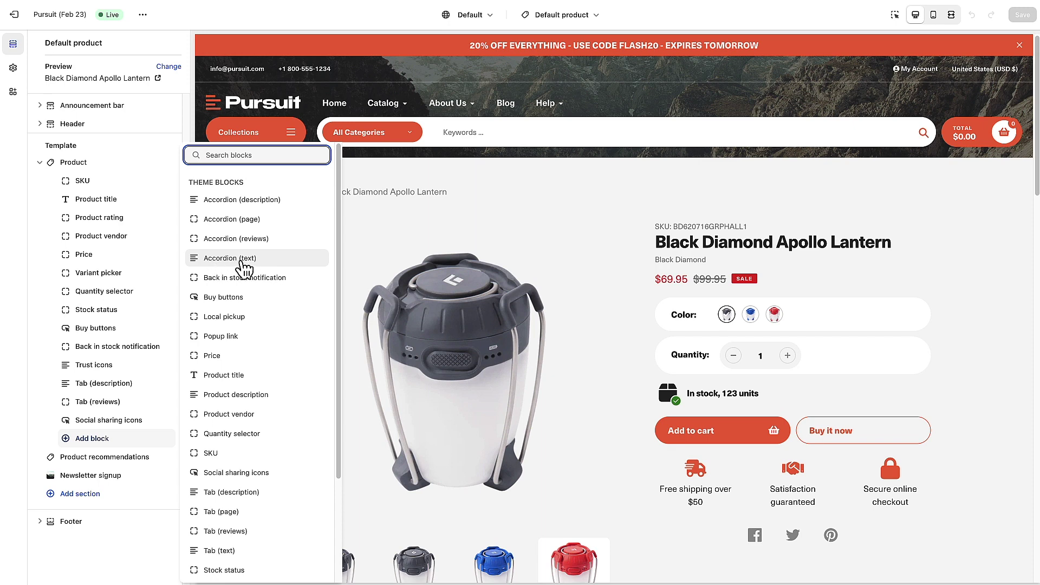
scroll(243, 265, "down", 5)
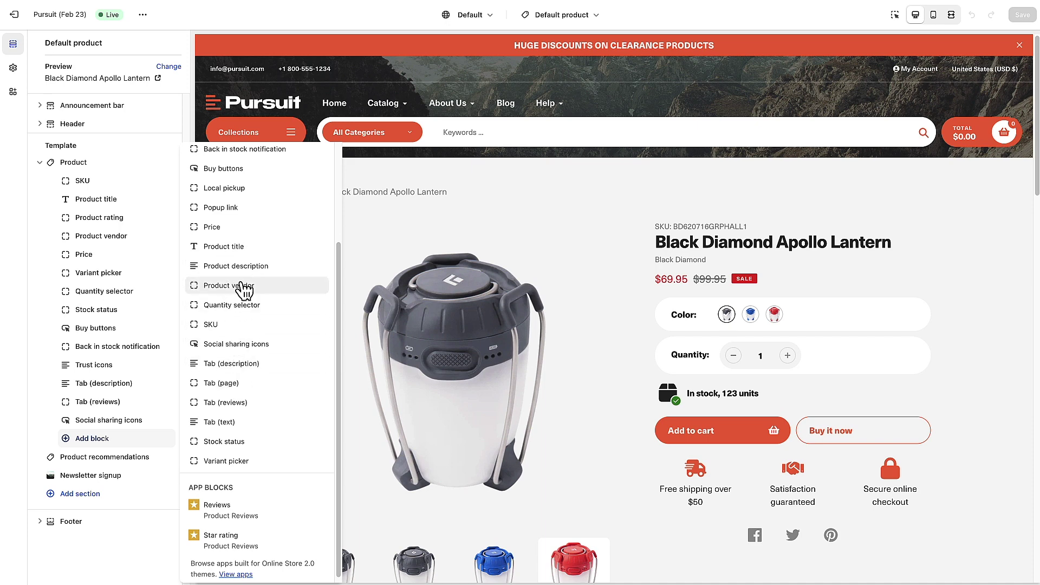
scroll(233, 289, "up", 5)
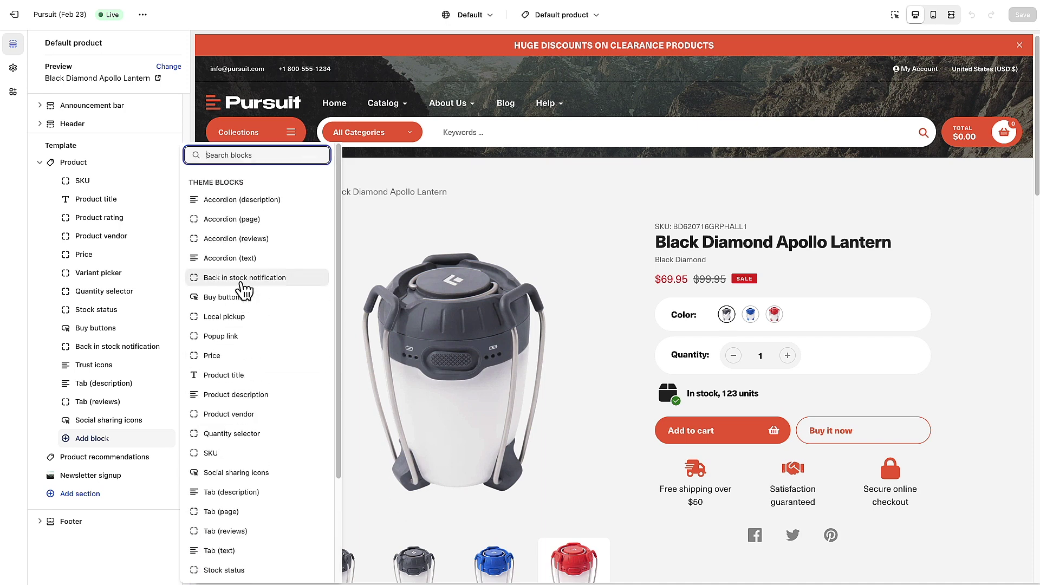
left_click(244, 205)
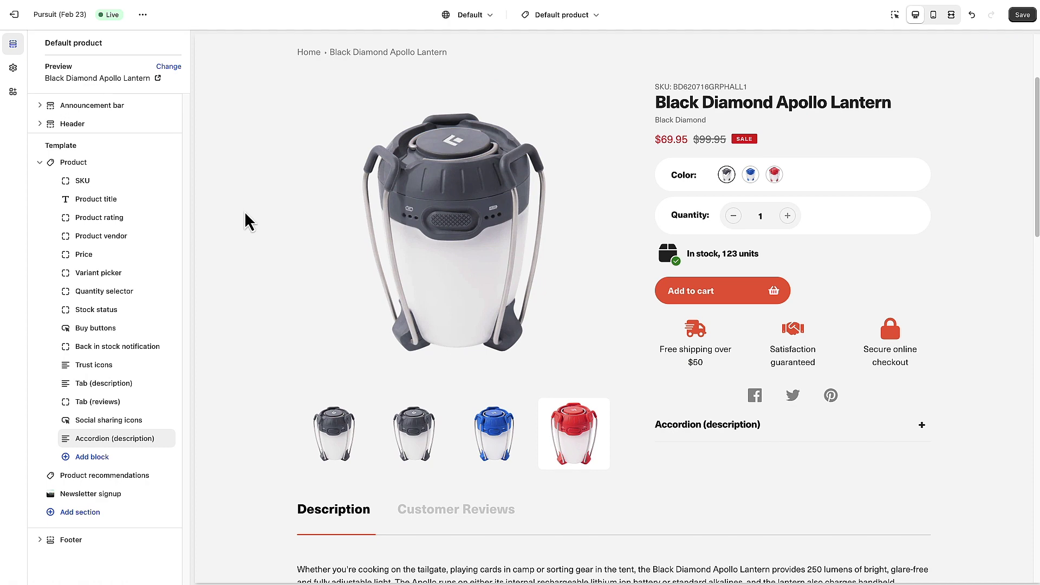
scroll(898, 310, "down", 3)
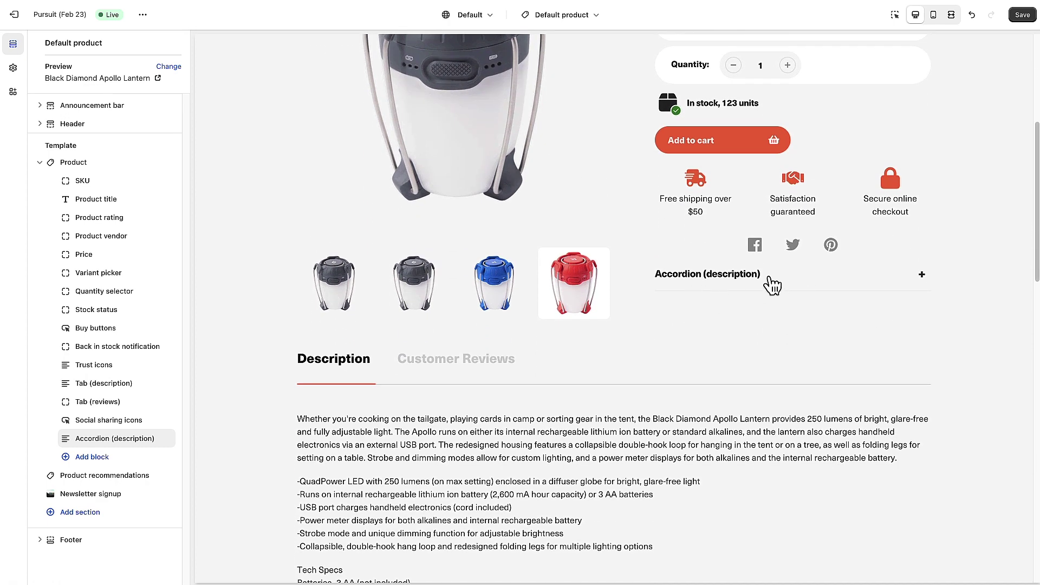
Set the heading of the Accordion (description) block to "Product Description".
left_click(92, 441)
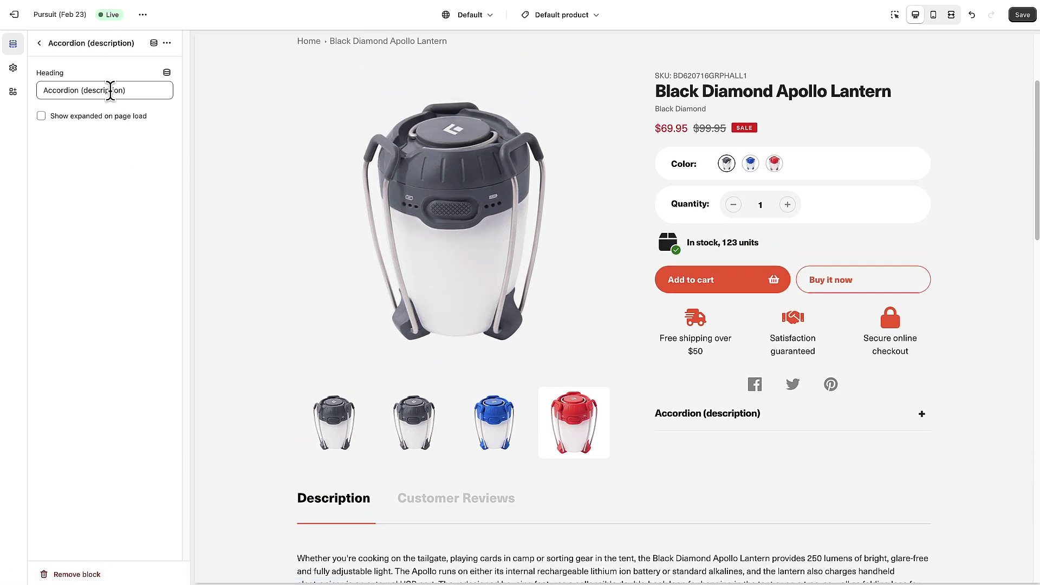
triple_click(110, 90)
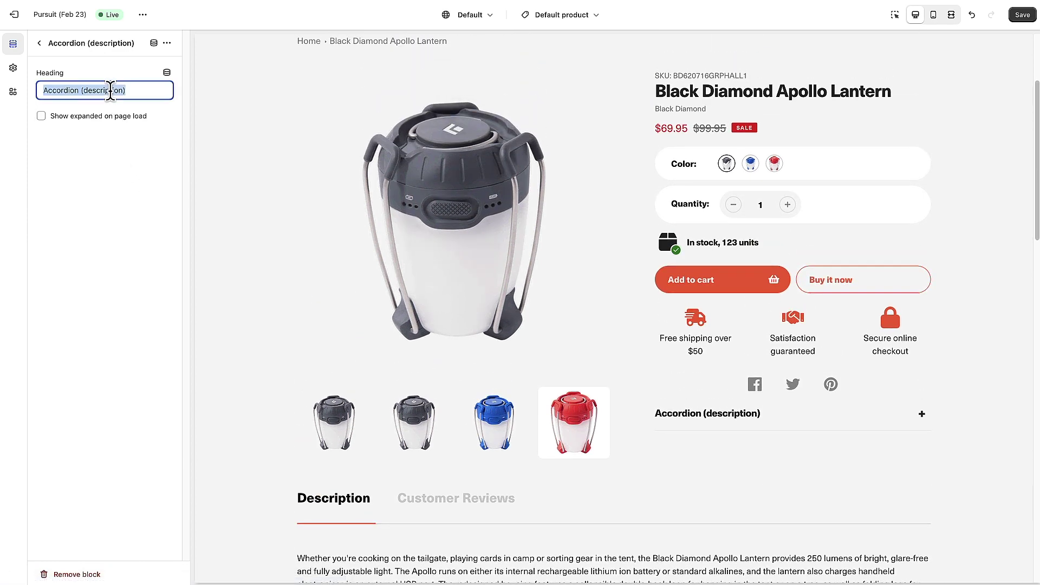
type("Produc")
key("BackSpace")
type("uct Description")
left_click(134, 236)
Expand the Product Description accordion in the preview and examine its full text.
left_click(915, 423)
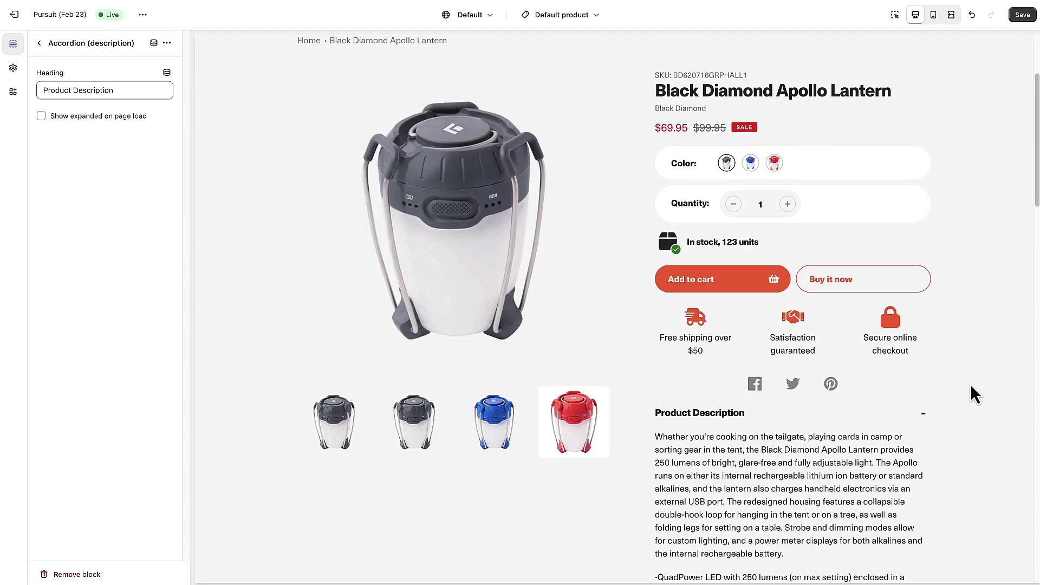
scroll(970, 384, "down", 6)
scroll(799, 348, "down", 4)
scroll(805, 372, "up", 10)
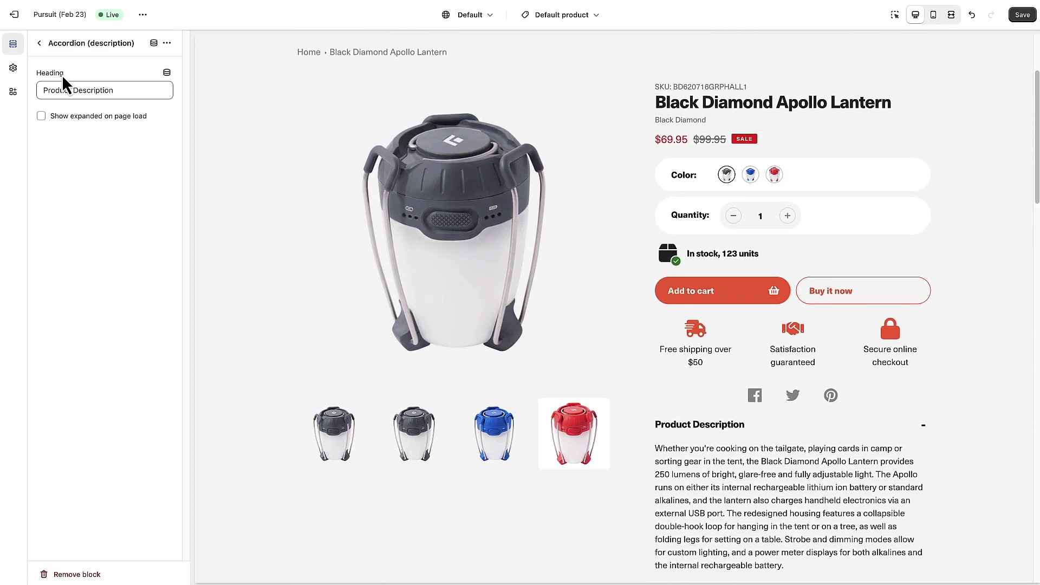
Return to the template's block list and compare the accordion's content with the text in the Description tab of the preview.
left_click(39, 43)
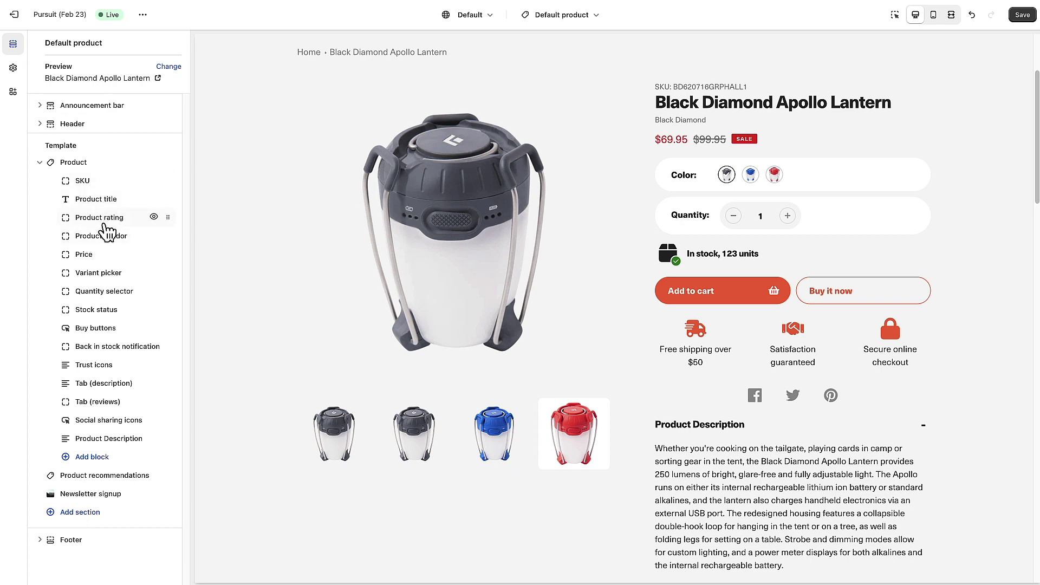
scroll(978, 288, "down", 7)
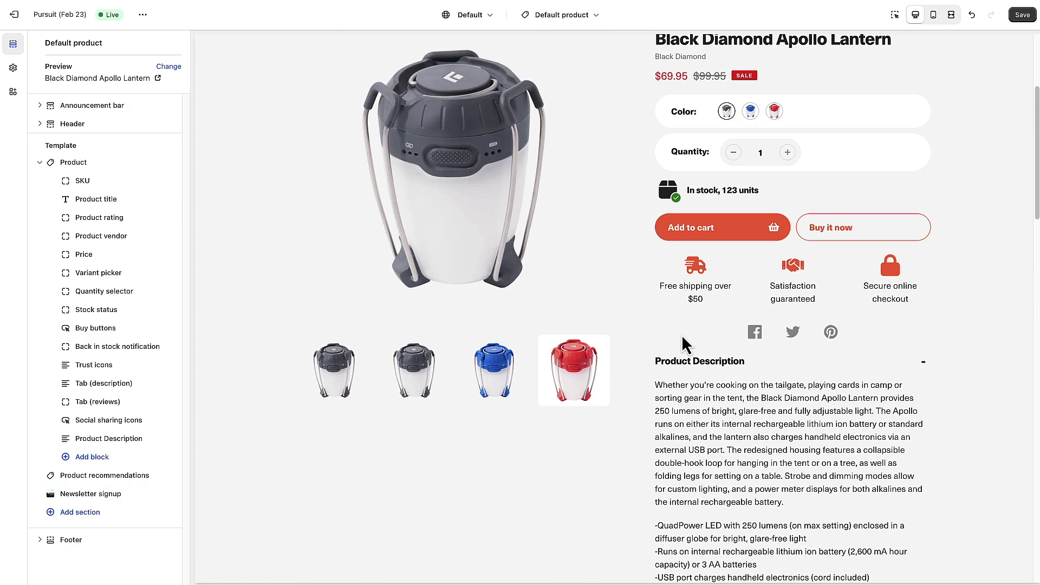
scroll(652, 361, "down", 10)
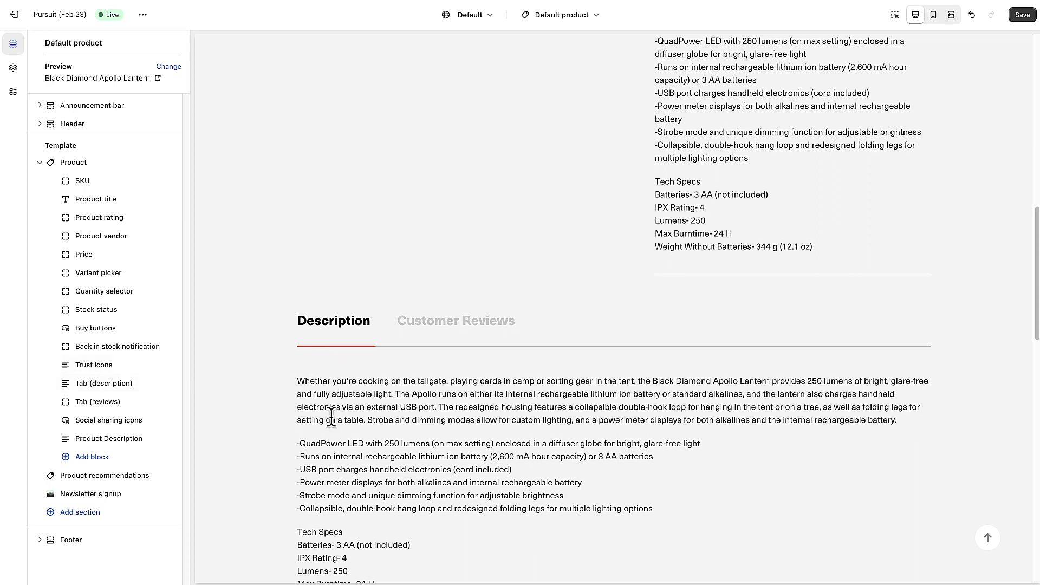
left_click_drag(299, 379, 398, 528)
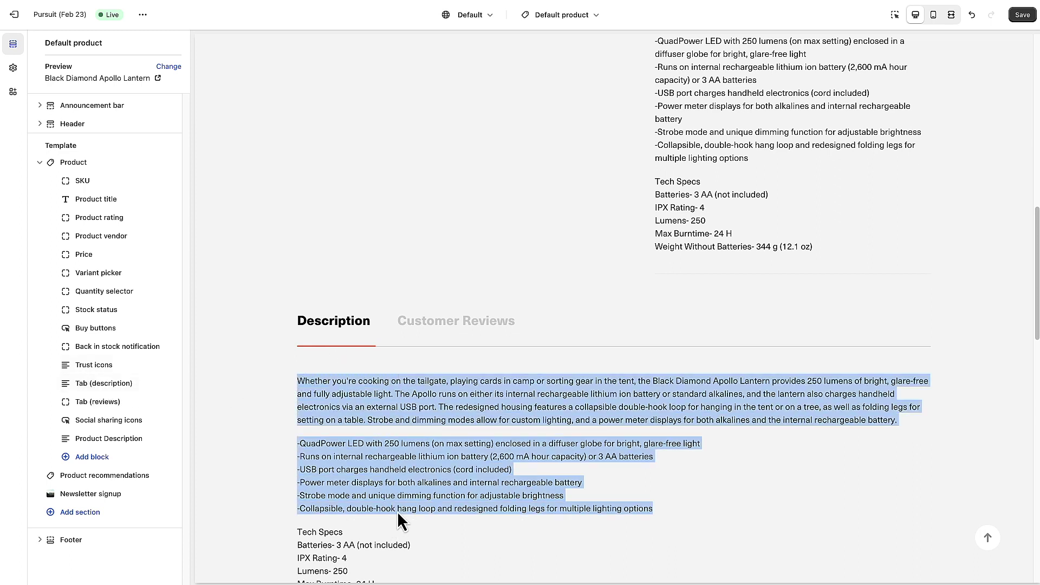
left_click(393, 475)
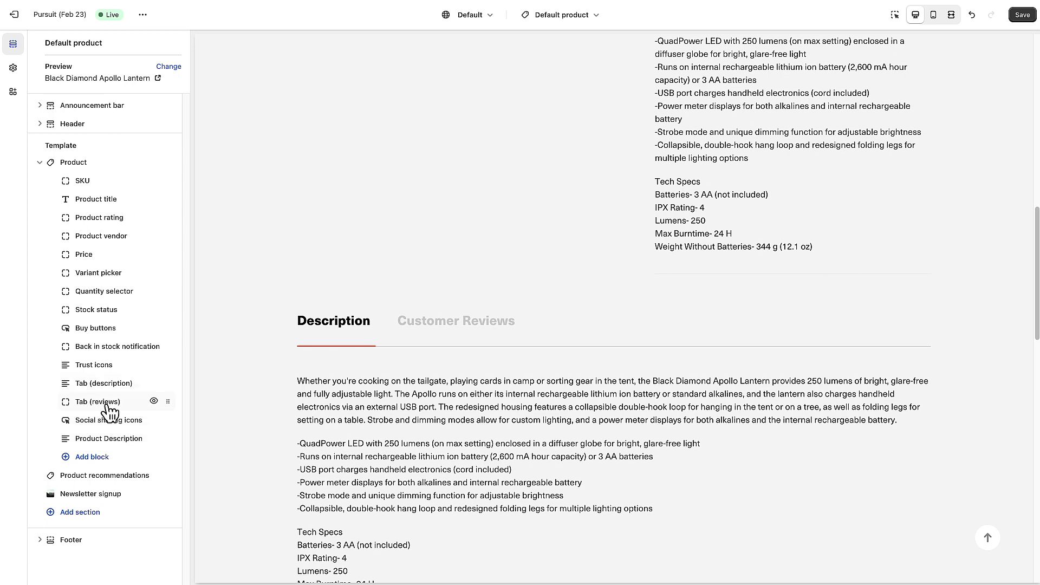
Add a Tab (text) block to the Product section and open its title and text settings.
left_click(92, 457)
scroll(255, 347, "down", 5)
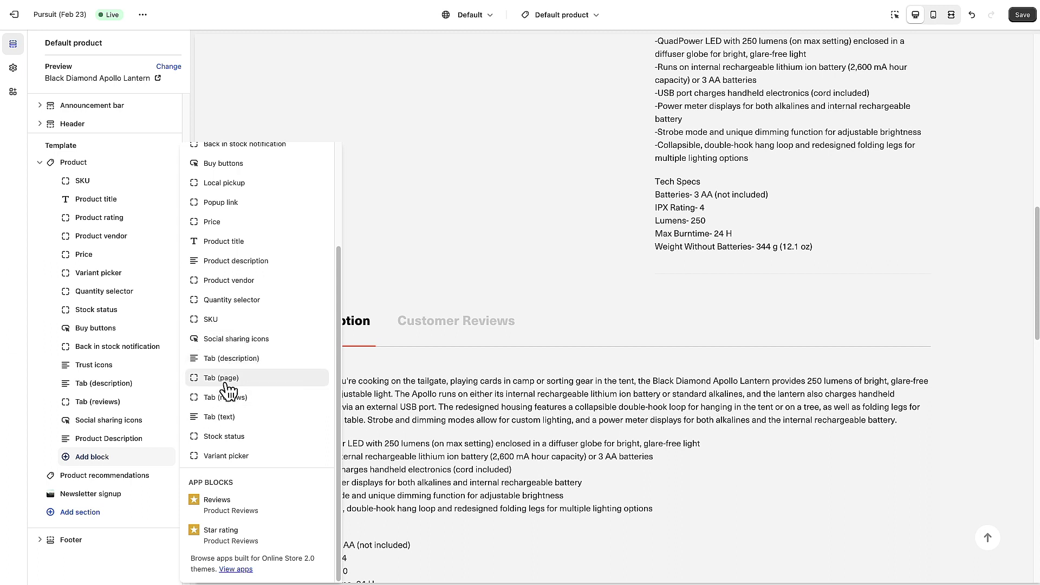
left_click(231, 421)
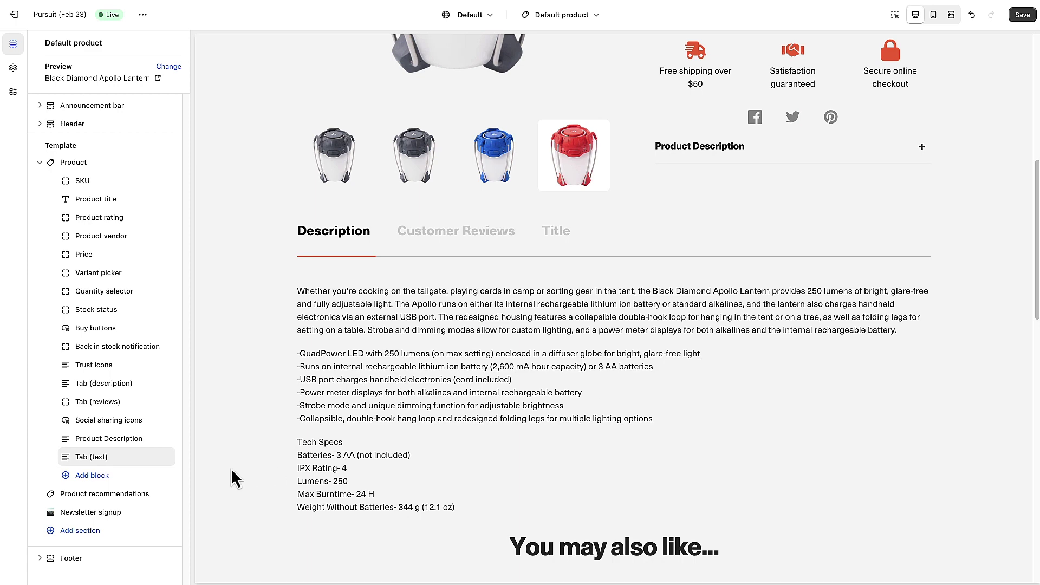
left_click(103, 459)
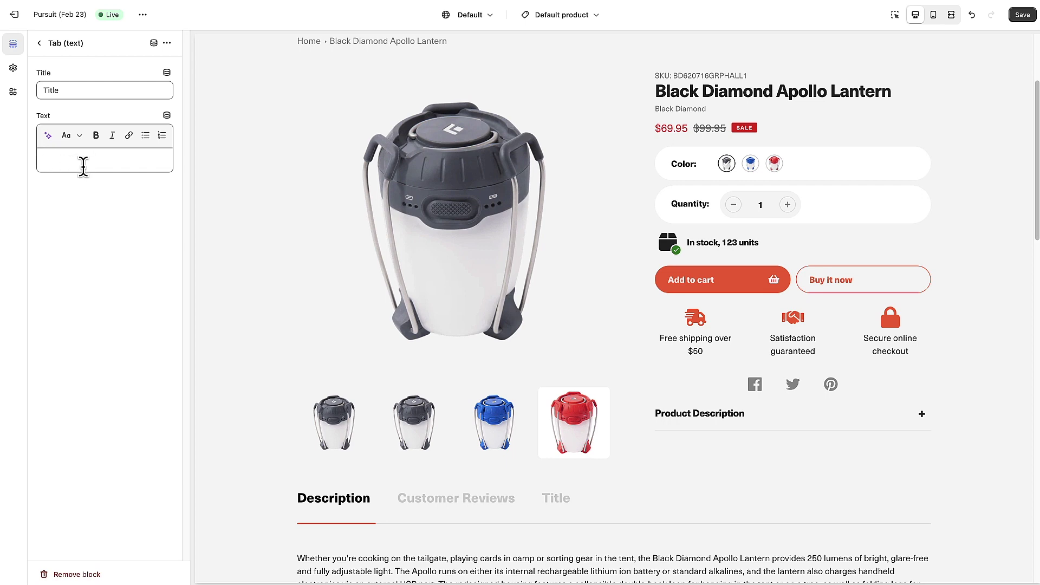
scroll(747, 401, "up", 3)
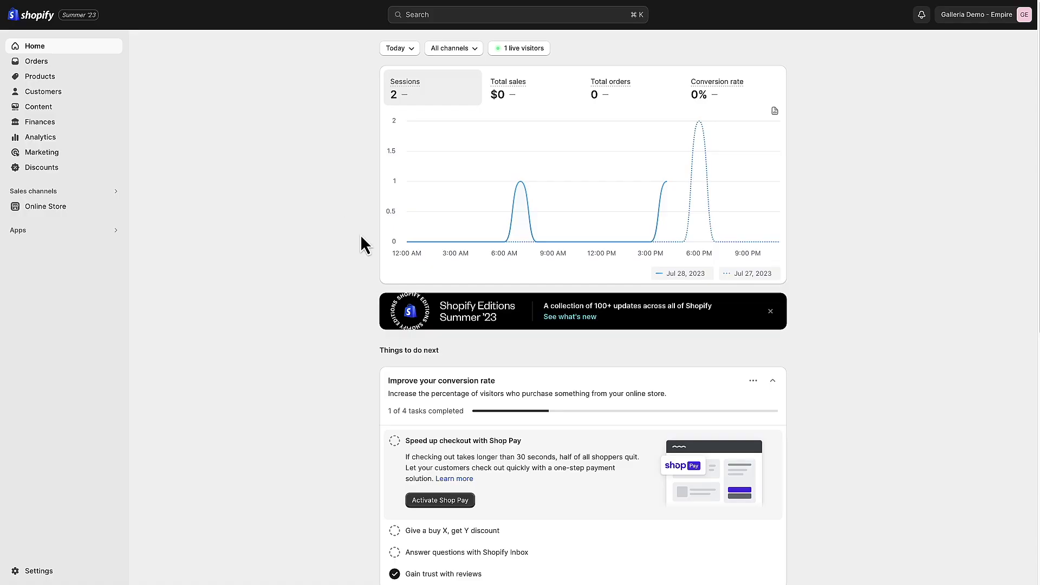
In the Galleria Demo store, open the Galleria-3.0.12 theme's Default product template for customizing.
left_click(45, 205)
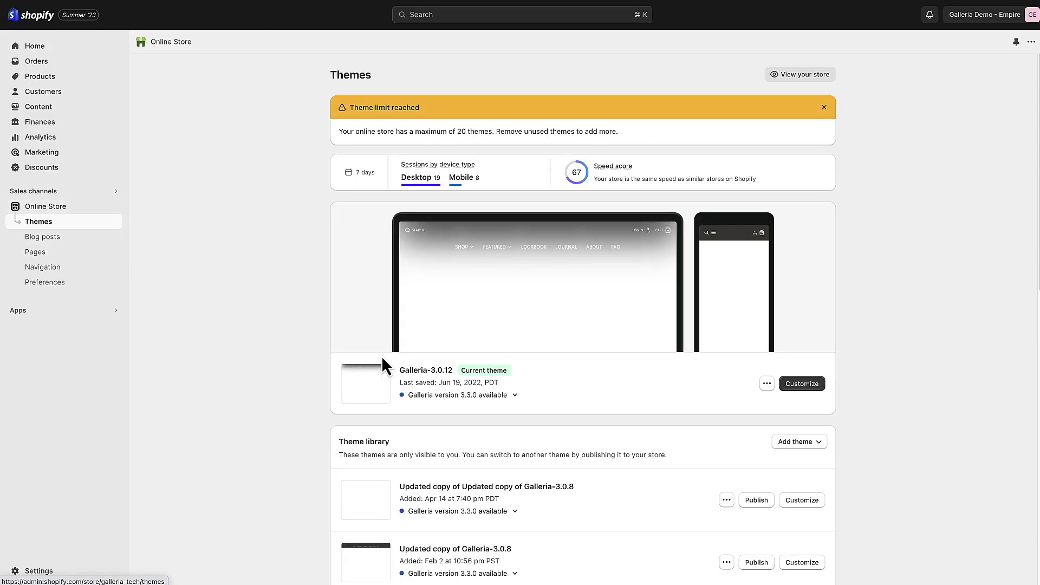
left_click(804, 388)
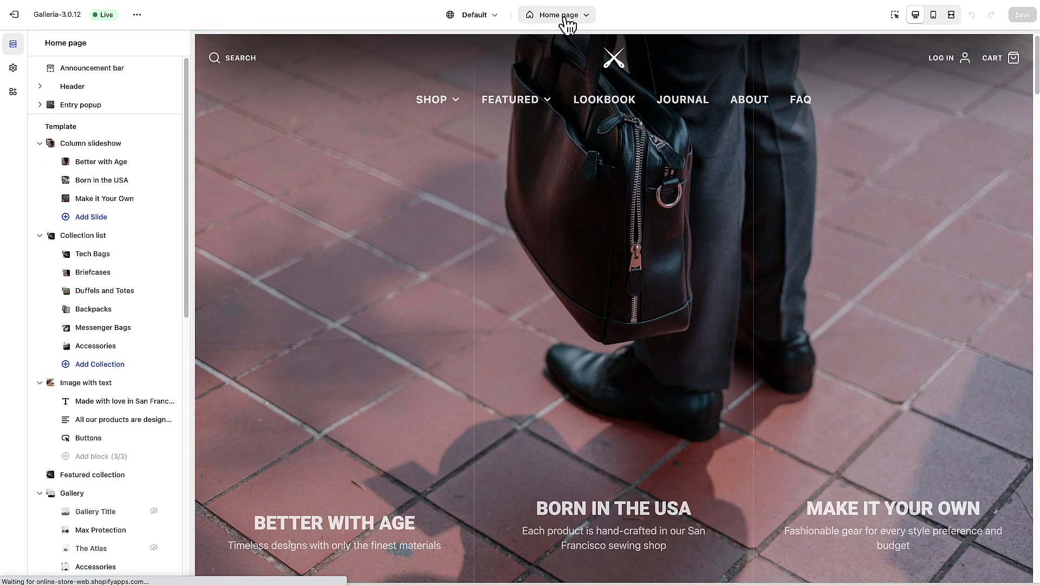
left_click(564, 18)
left_click(513, 93)
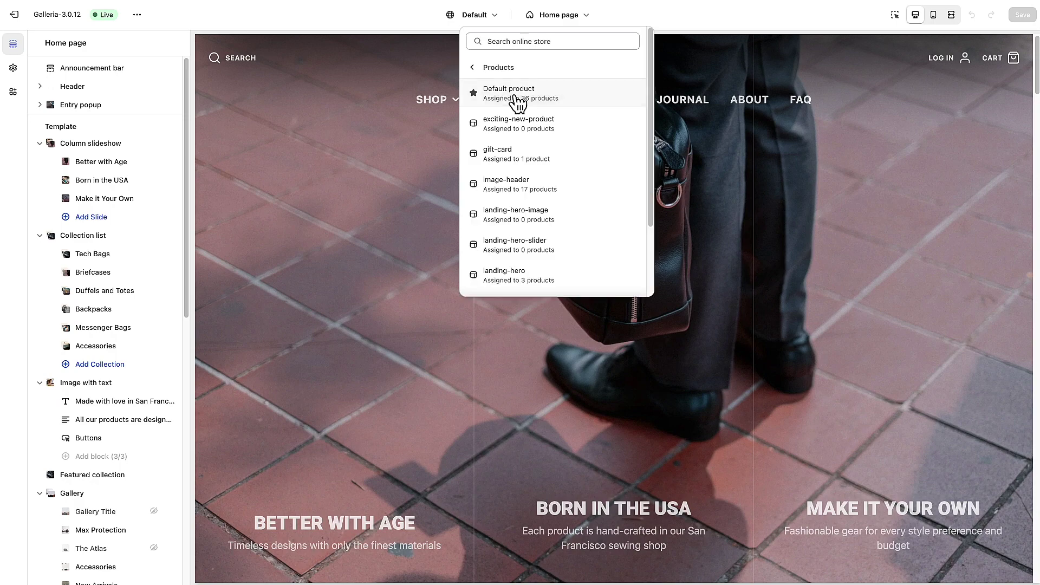
left_click(516, 102)
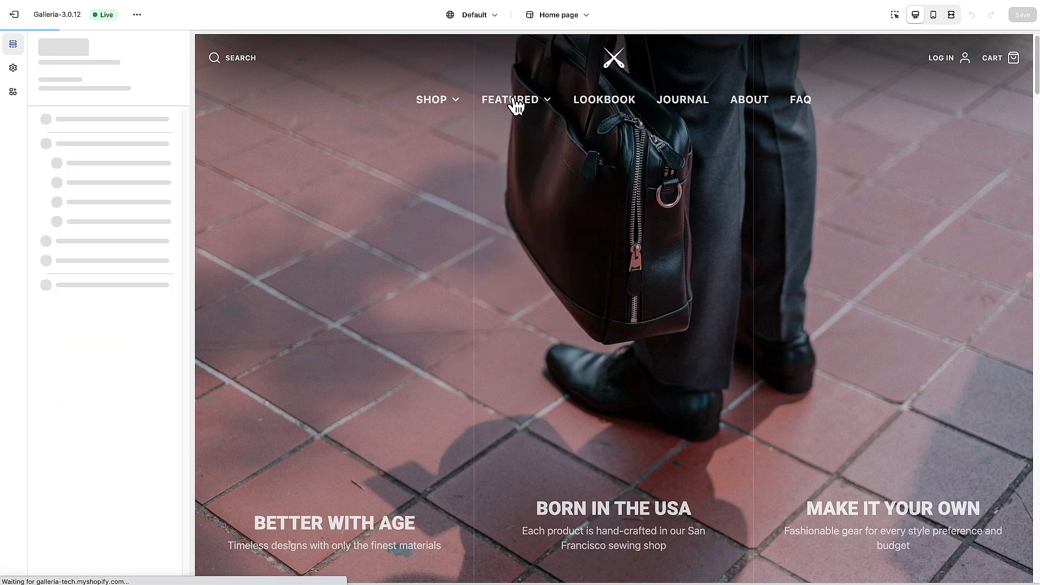
mouse_move(506, 136)
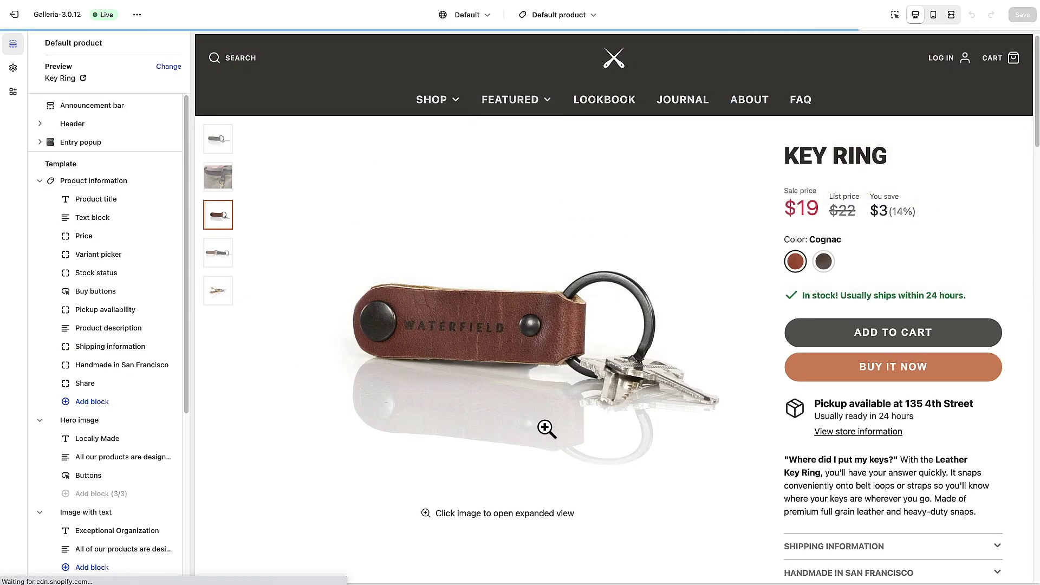
Add an Accordion block to the Product information section and open its heading and content settings.
scroll(546, 427, "down", 3)
scroll(130, 384, "down", 5)
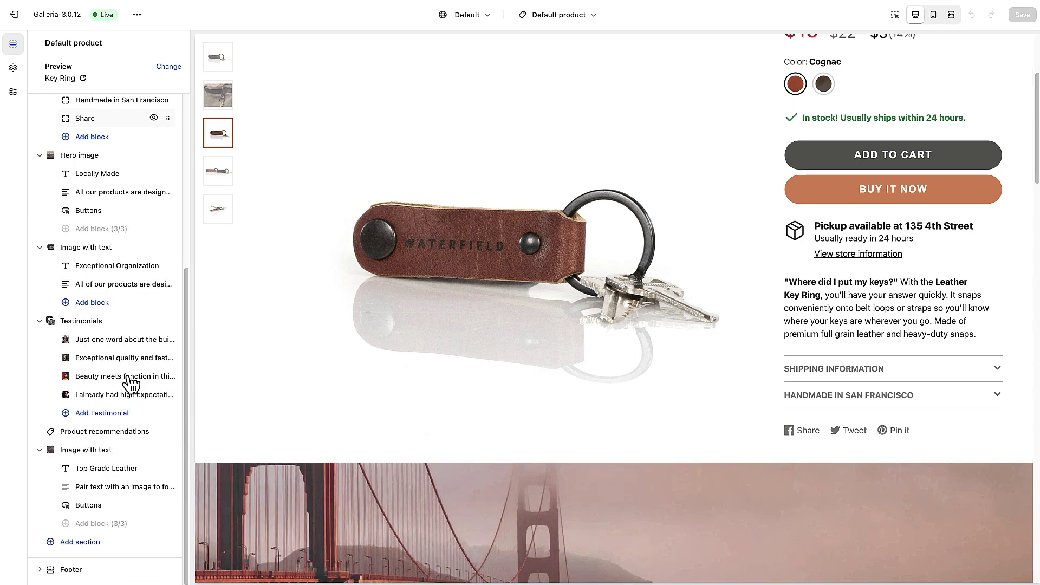
scroll(130, 385, "up", 5)
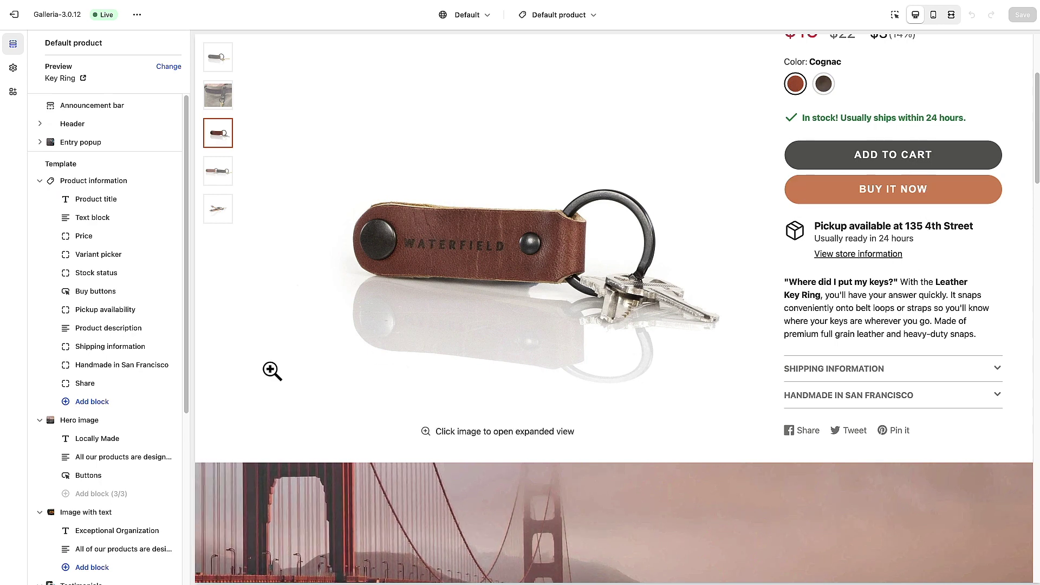
left_click(91, 402)
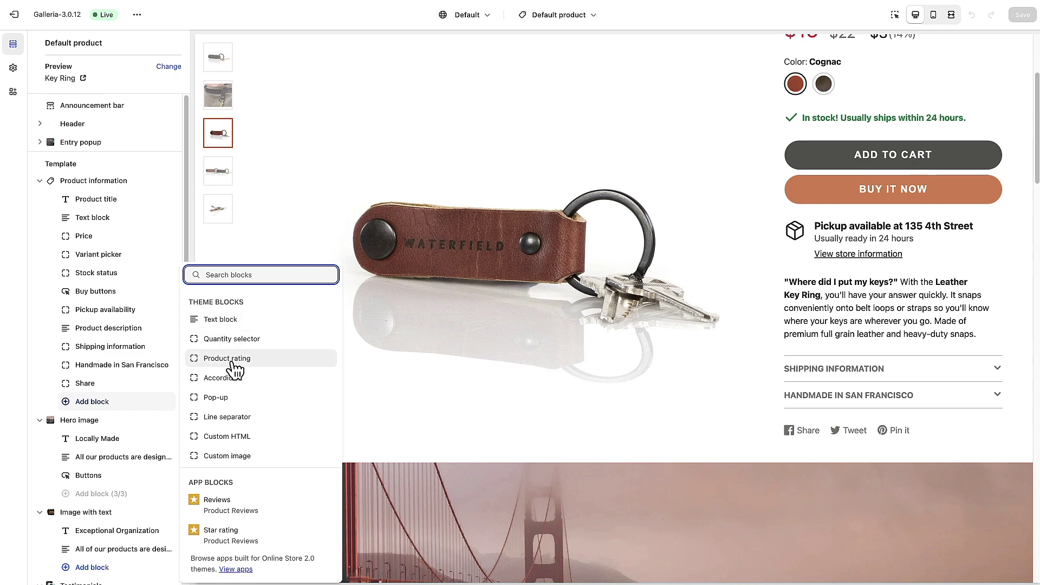
left_click(223, 380)
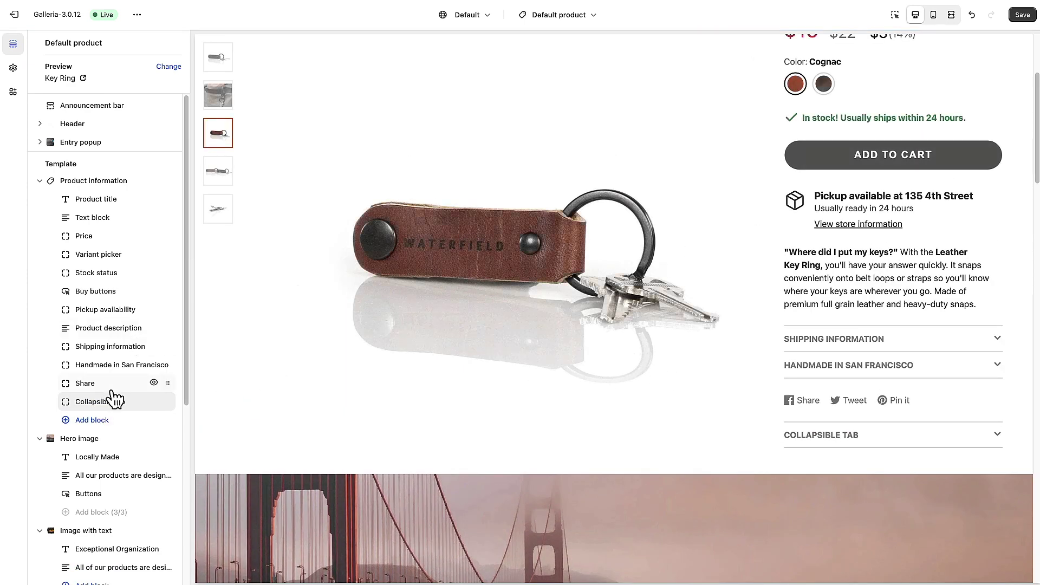
left_click(103, 406)
triple_click(109, 90)
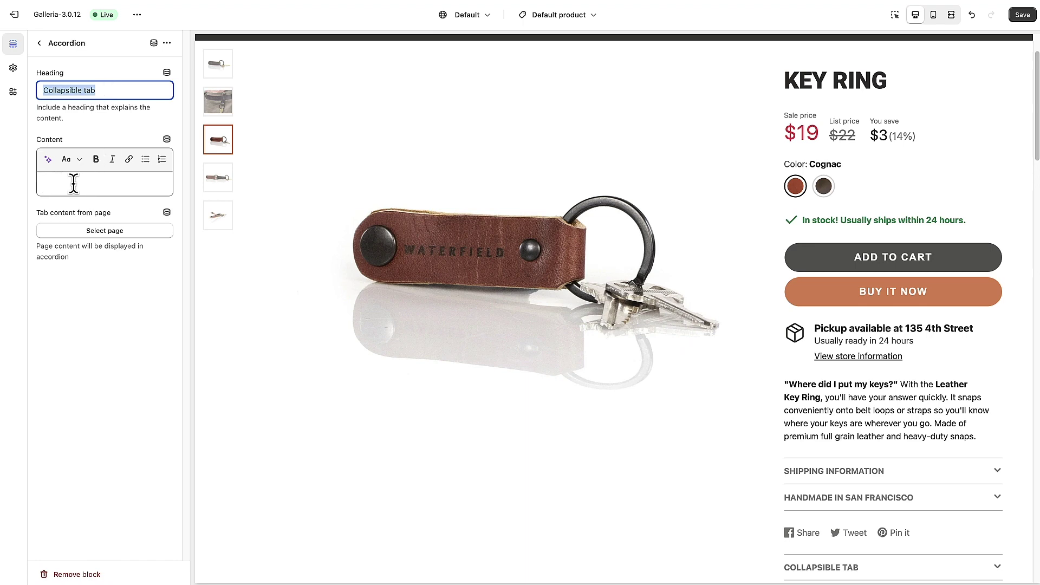